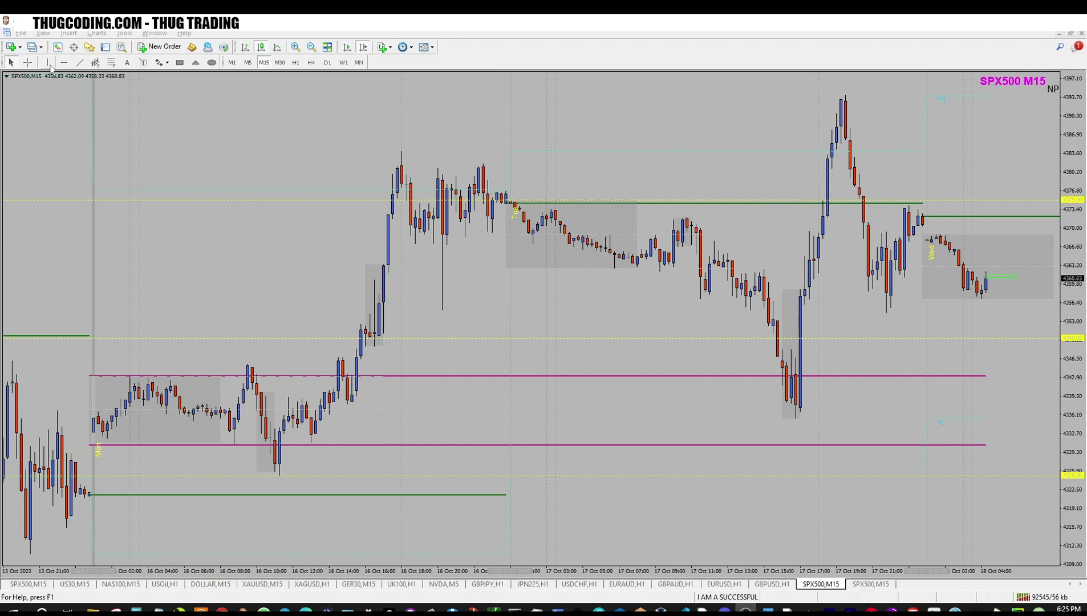
Draw a short green horizontal line just beneath the 17 Oct afternoon swing low near 4334.
click(80, 62)
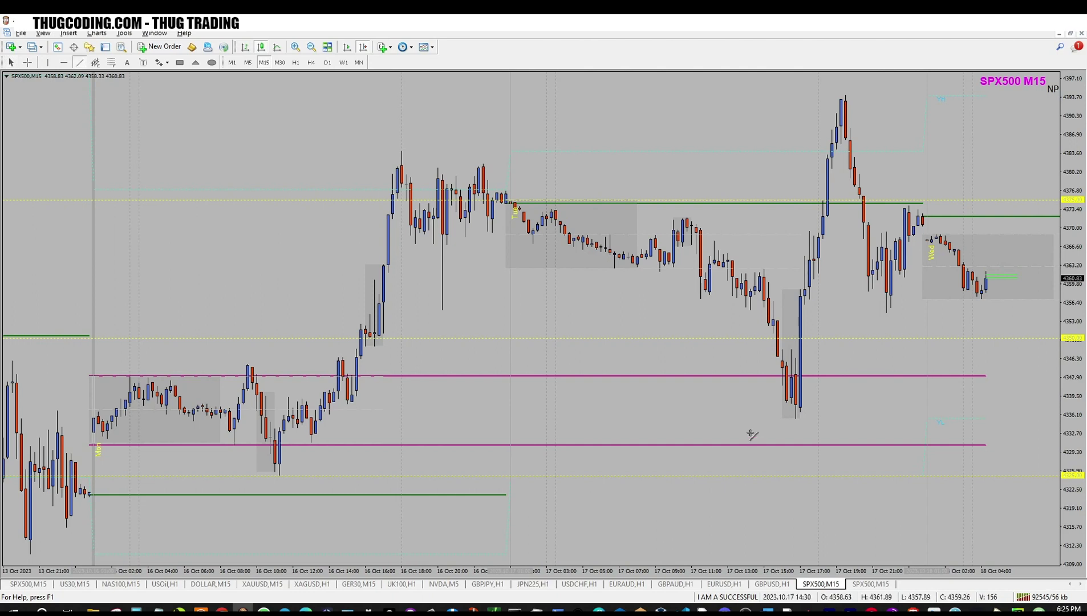
drag(733, 427, 887, 428)
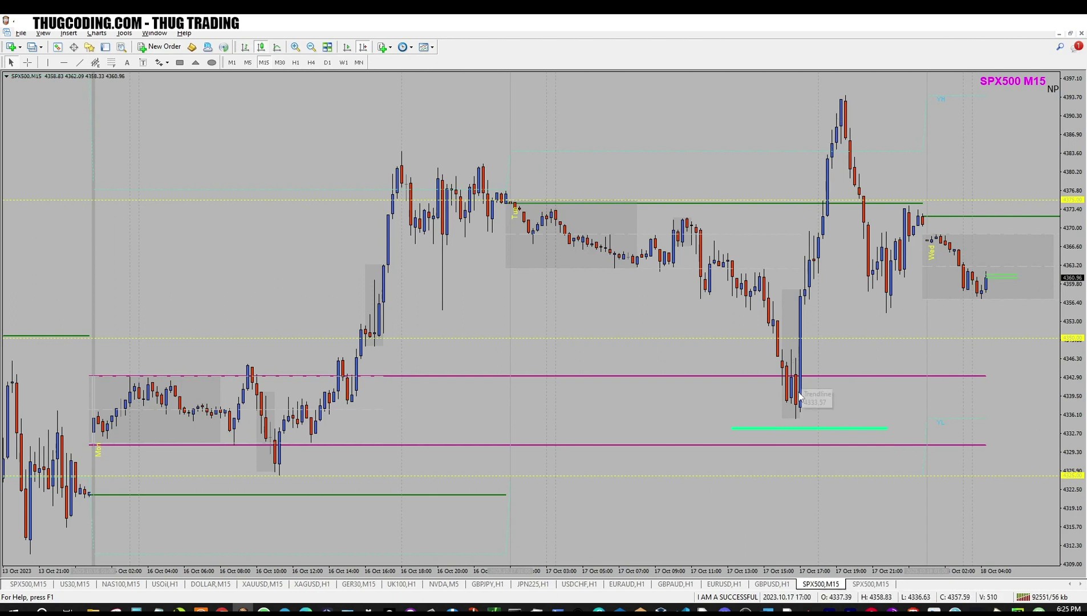
click(27, 62)
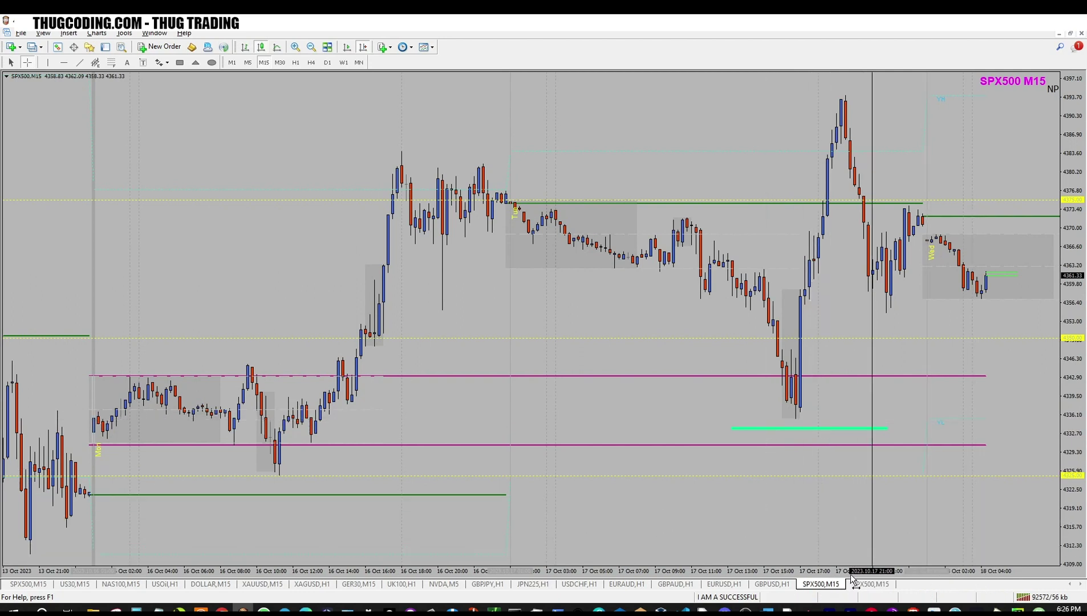
Bring up the second SPX500 M15 chart with EMAs and shrink its TDI pane.
click(871, 583)
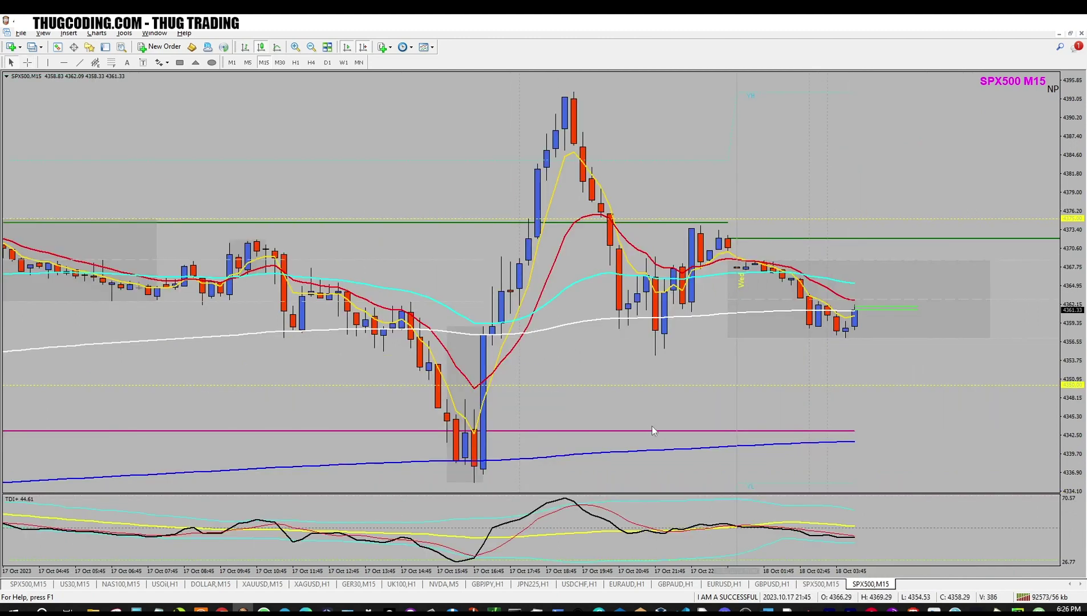
scroll(636, 380, up, 10)
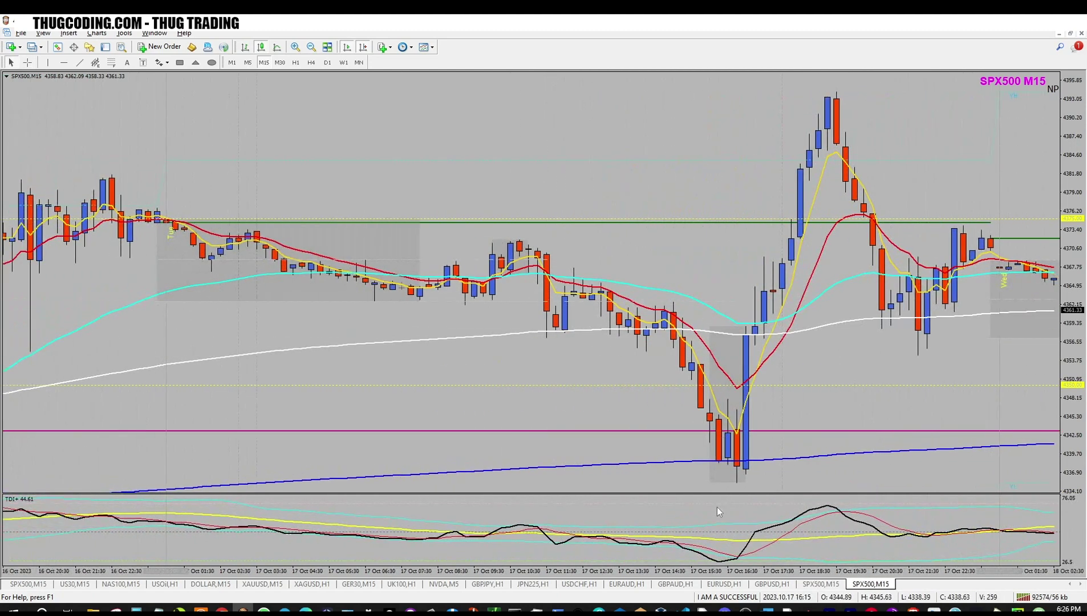
mouse_move(765, 407)
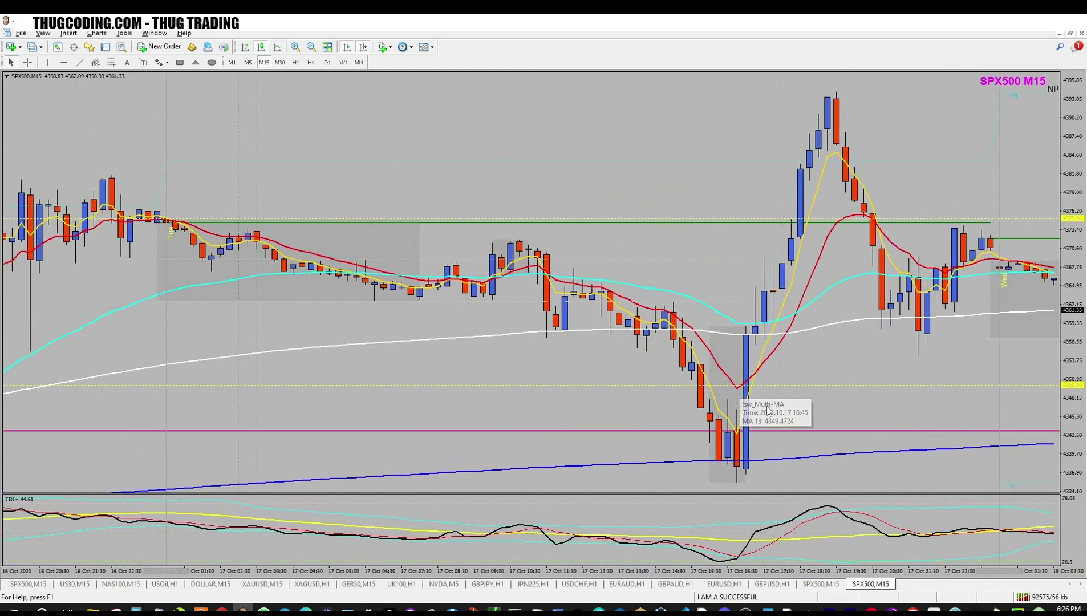
drag(757, 496, 764, 540)
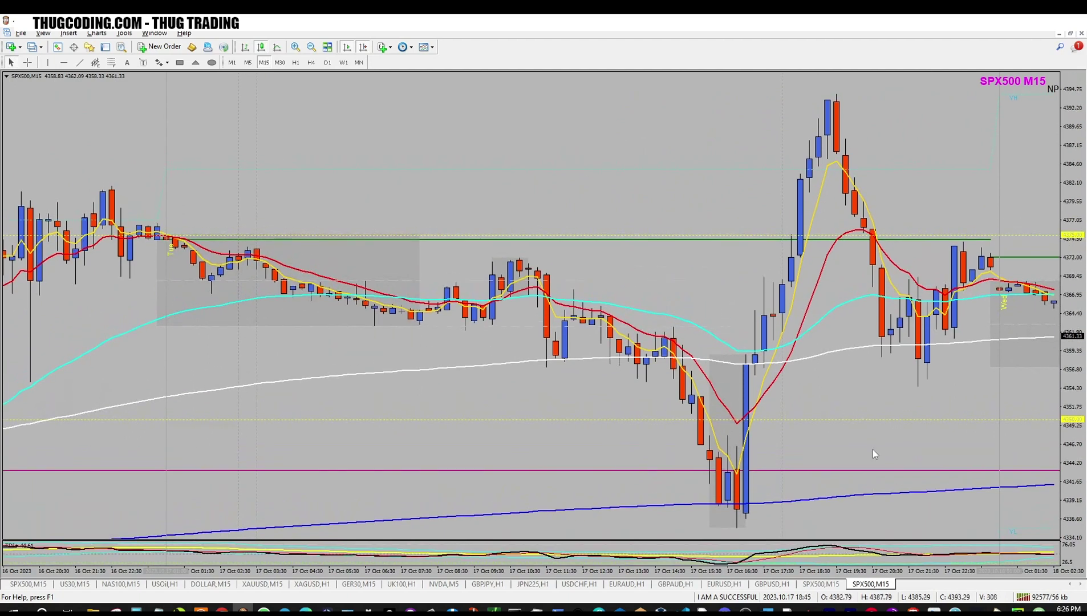
Draw a short green horizontal line just beneath the 17 Oct swing low.
click(64, 62)
scroll(691, 531, down, 5)
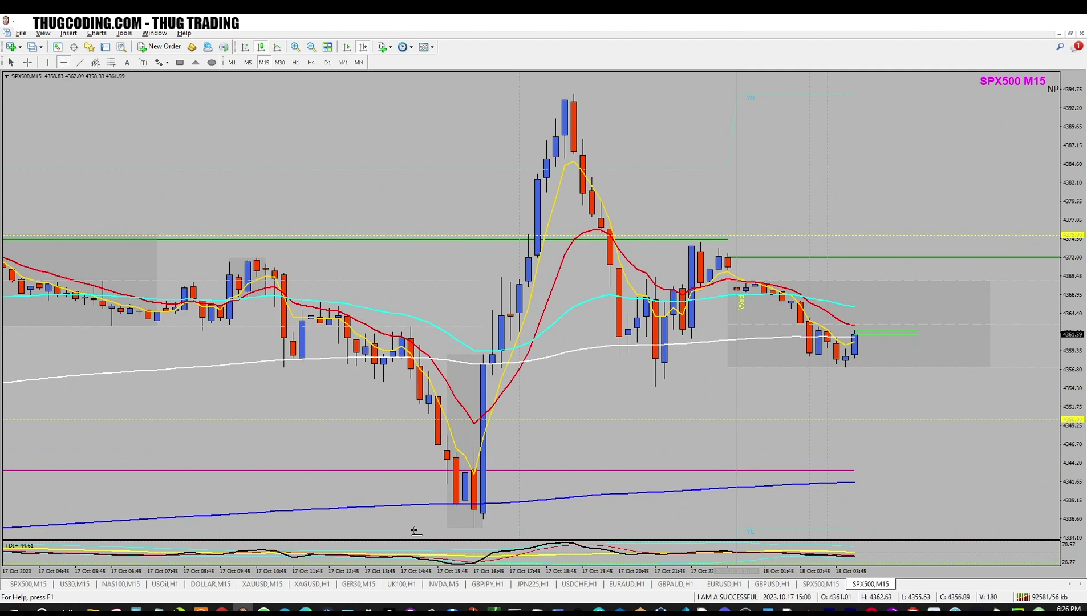
click(473, 533)
key(Delete)
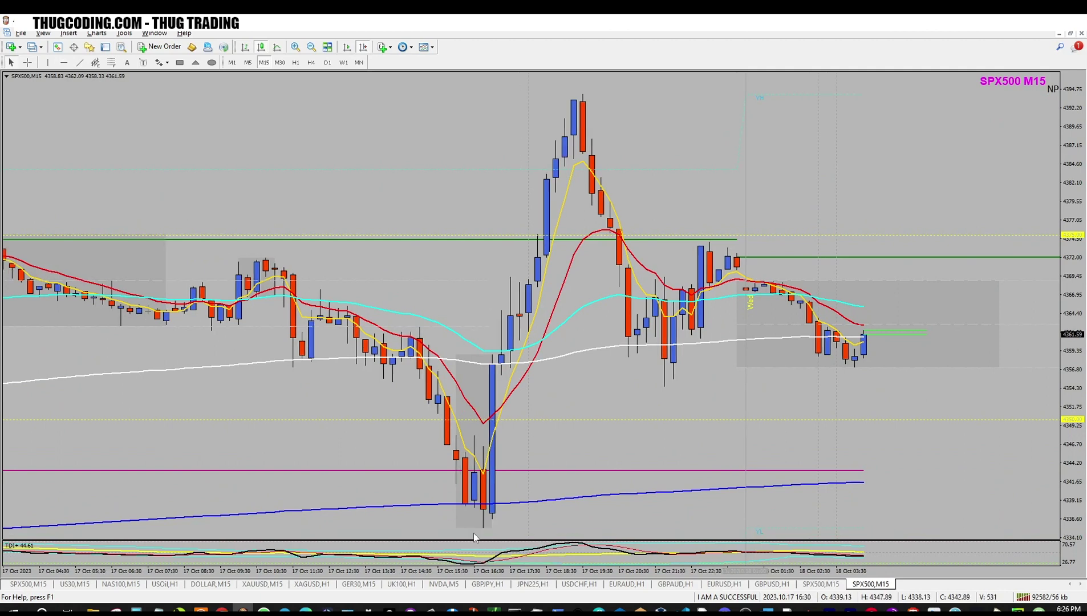
click(80, 62)
drag(438, 534, 538, 534)
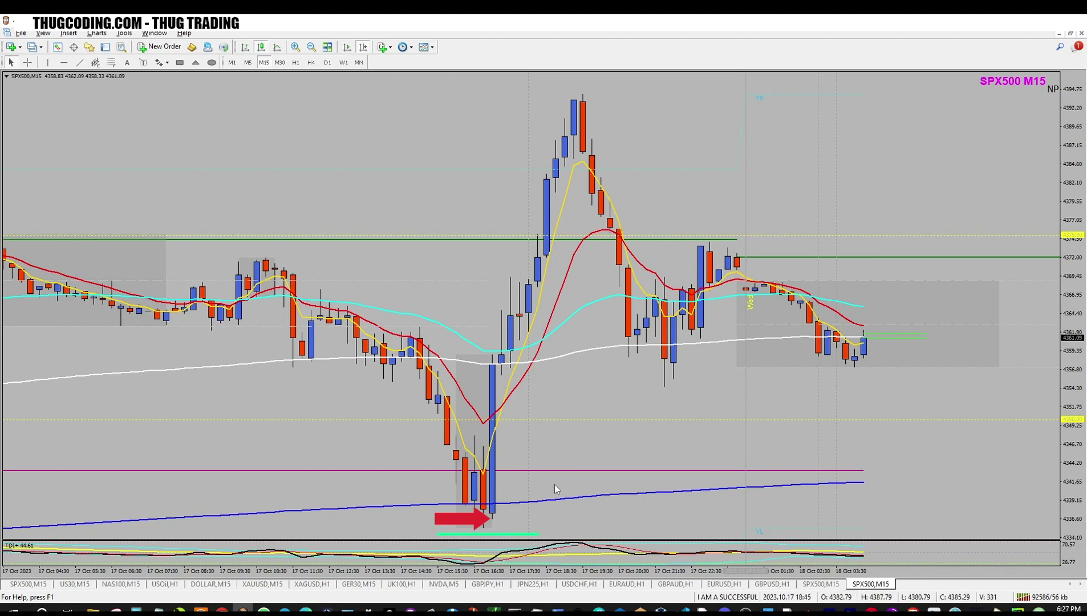
Shrink the TDI pane further and stretch the time scale for wider candles.
drag(624, 540, 623, 550)
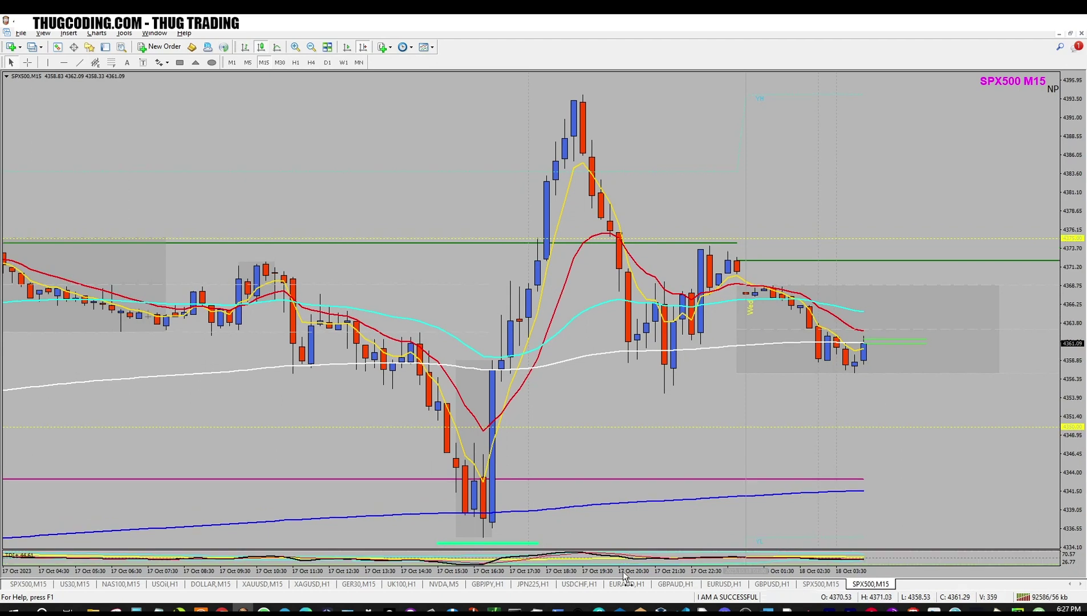
drag(582, 564, 591, 564)
scroll(578, 451, up, 5)
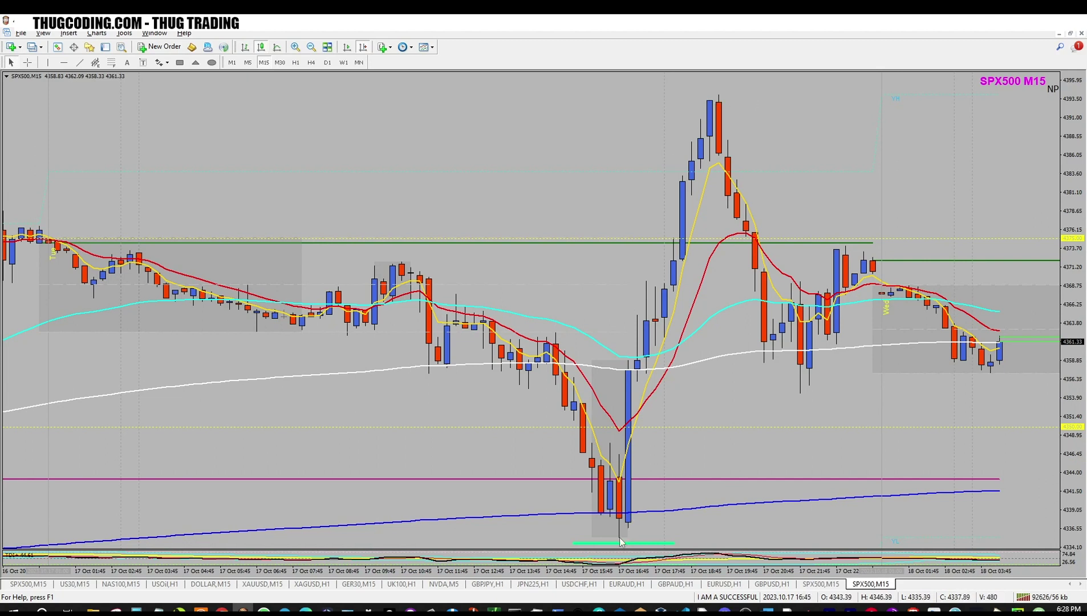
Move the short green line up to just above the 17 Oct peak near 4394.
drag(620, 543, 716, 91)
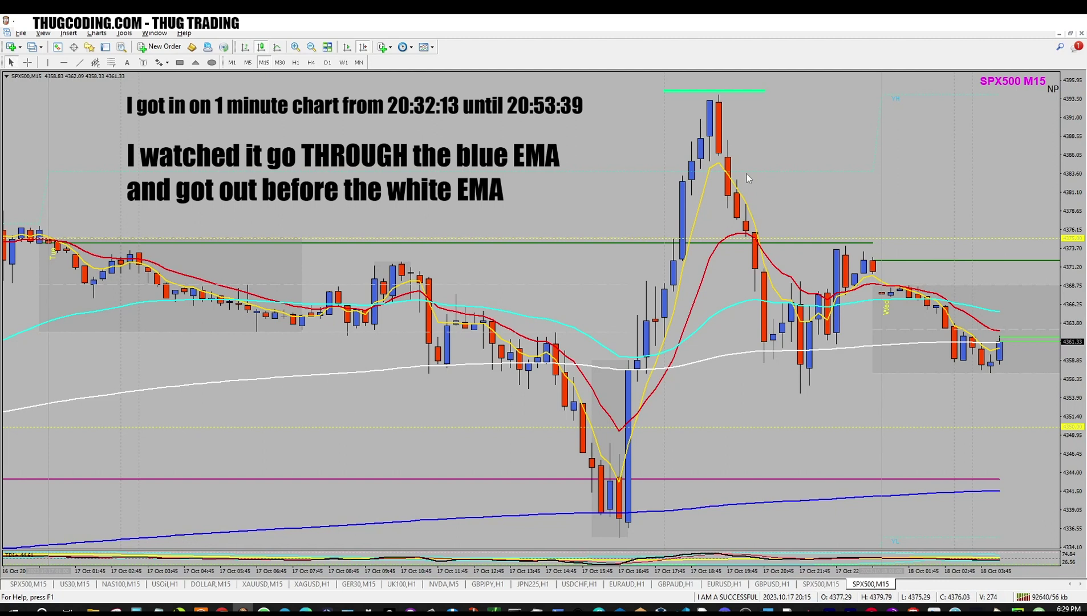
mouse_move(782, 174)
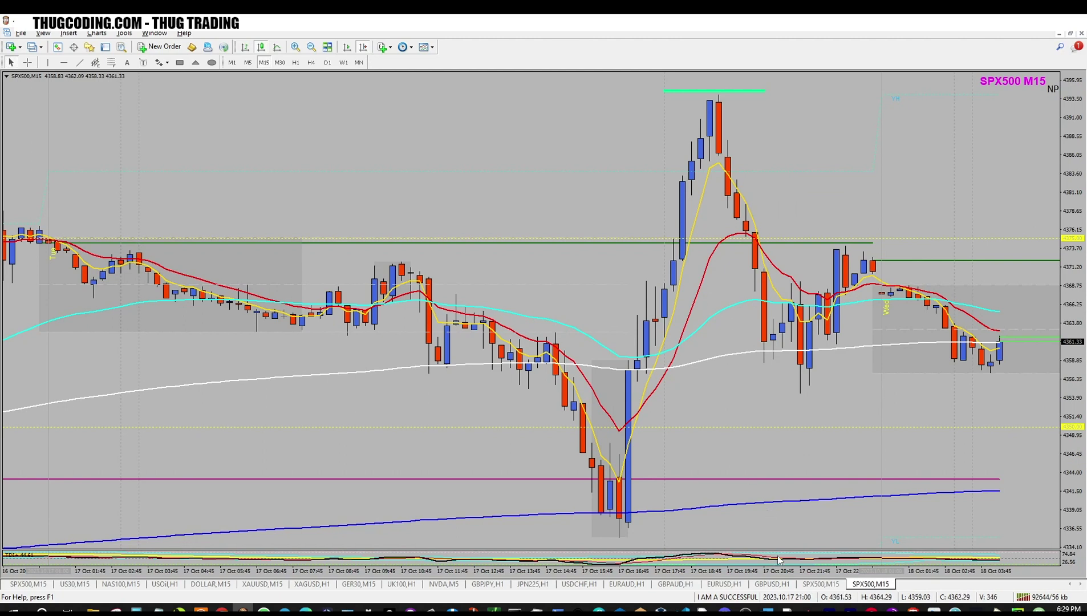
Zoom the M15 chart in to large candles and scroll forward to the latest bar.
scroll(778, 556, up, 3)
drag(784, 568, 793, 575)
scroll(514, 396, down, 10)
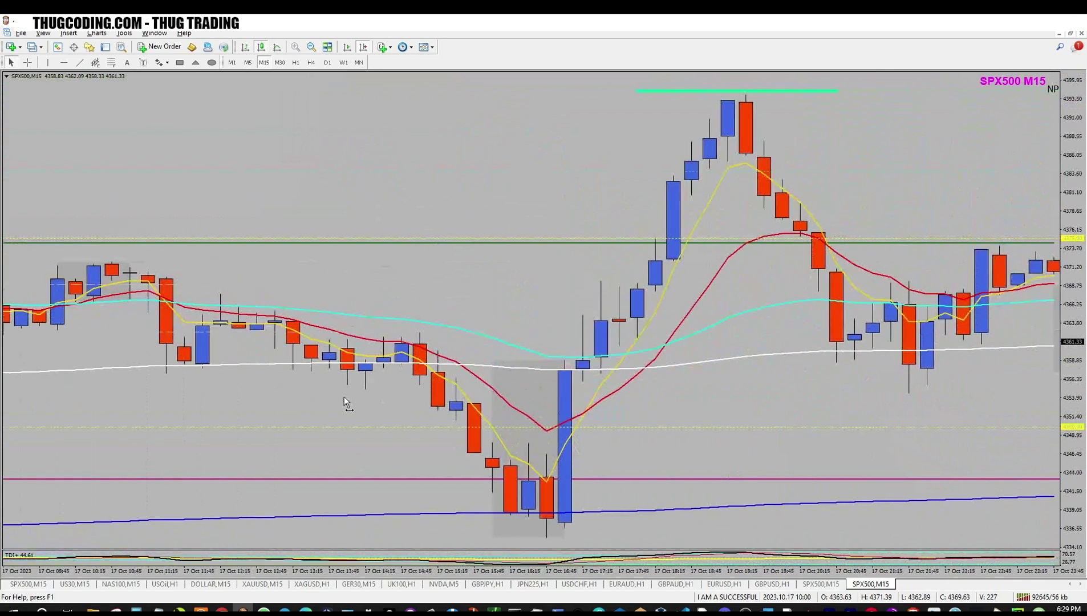
scroll(771, 422, down, 3)
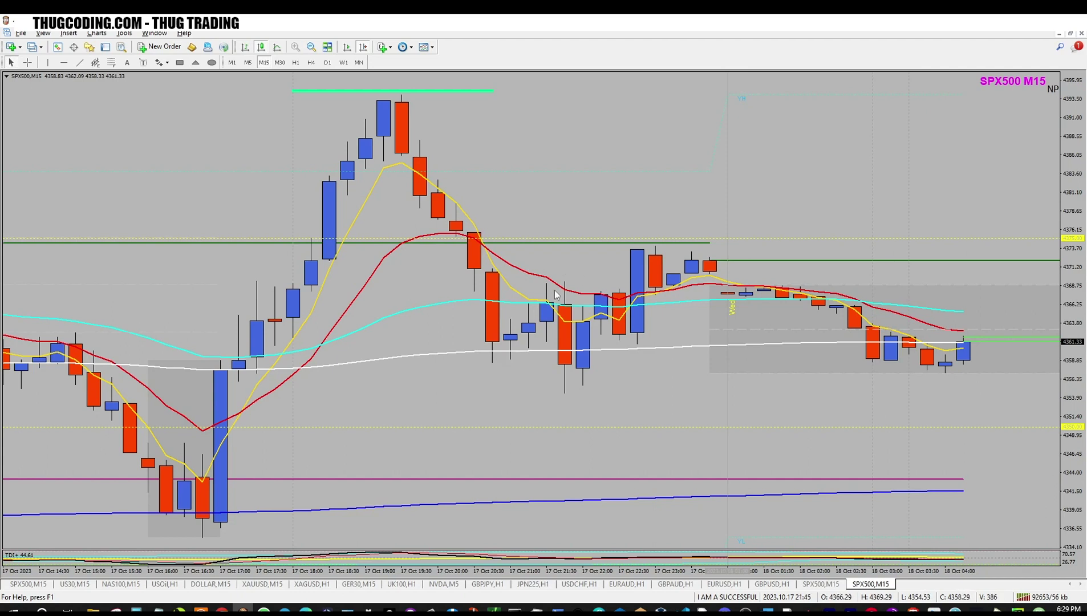
click(80, 62)
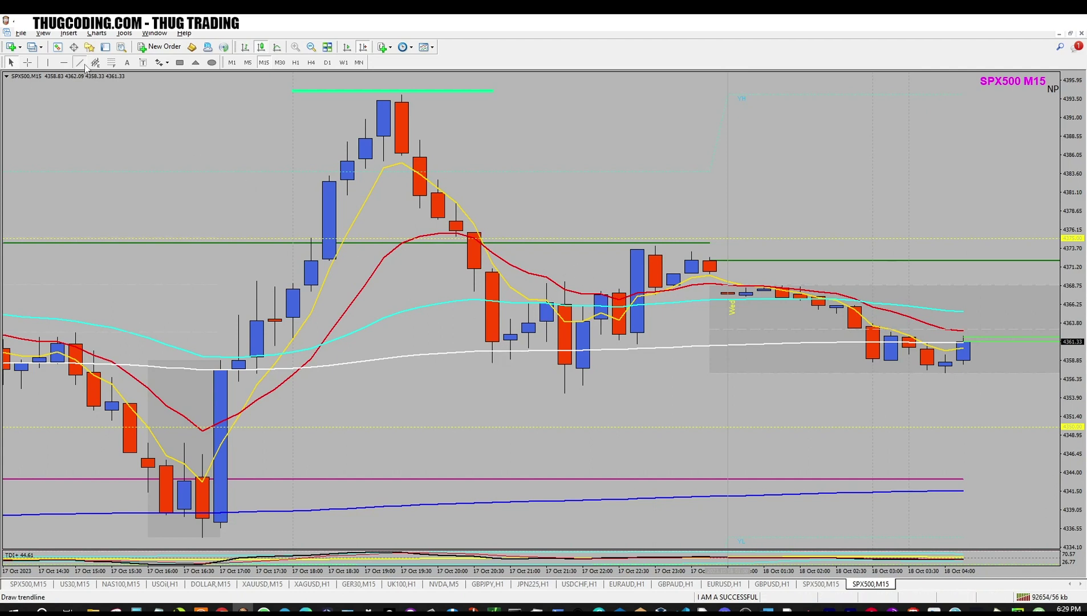
drag(492, 363, 592, 265)
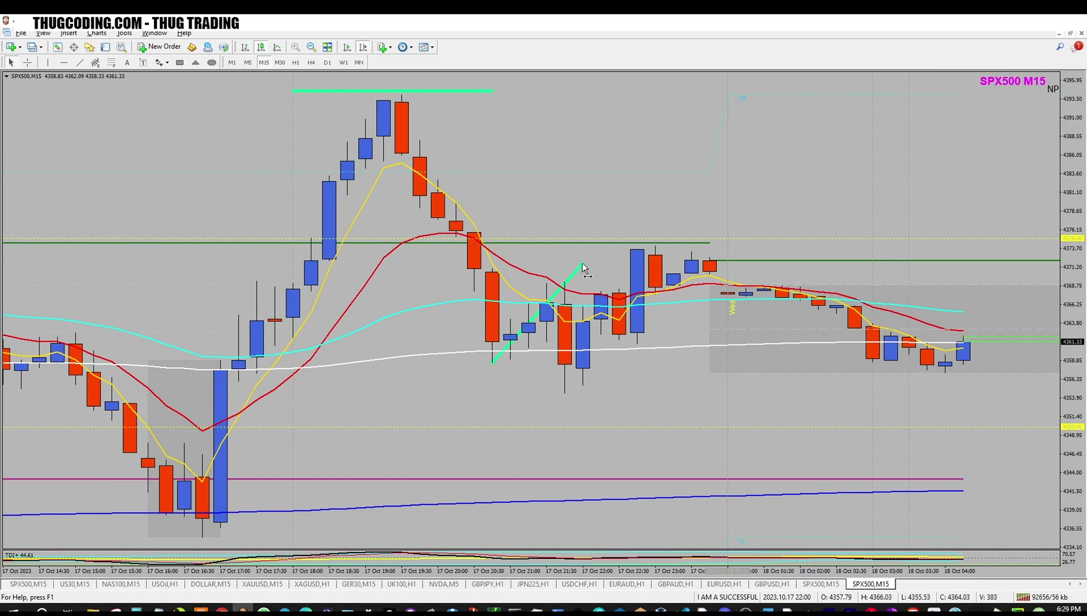
key(BackSpace)
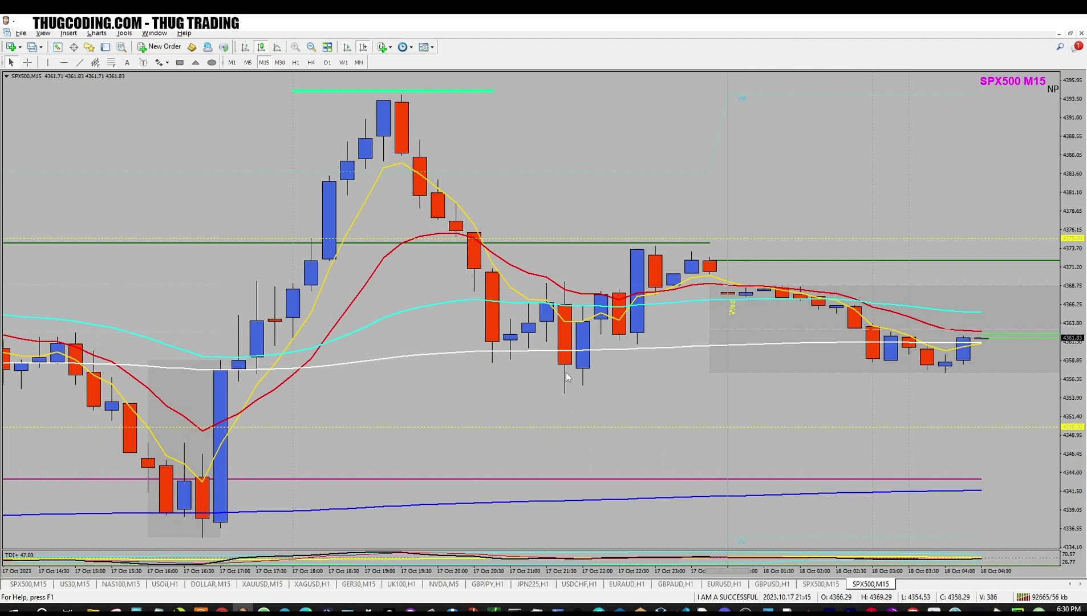
mouse_move(563, 365)
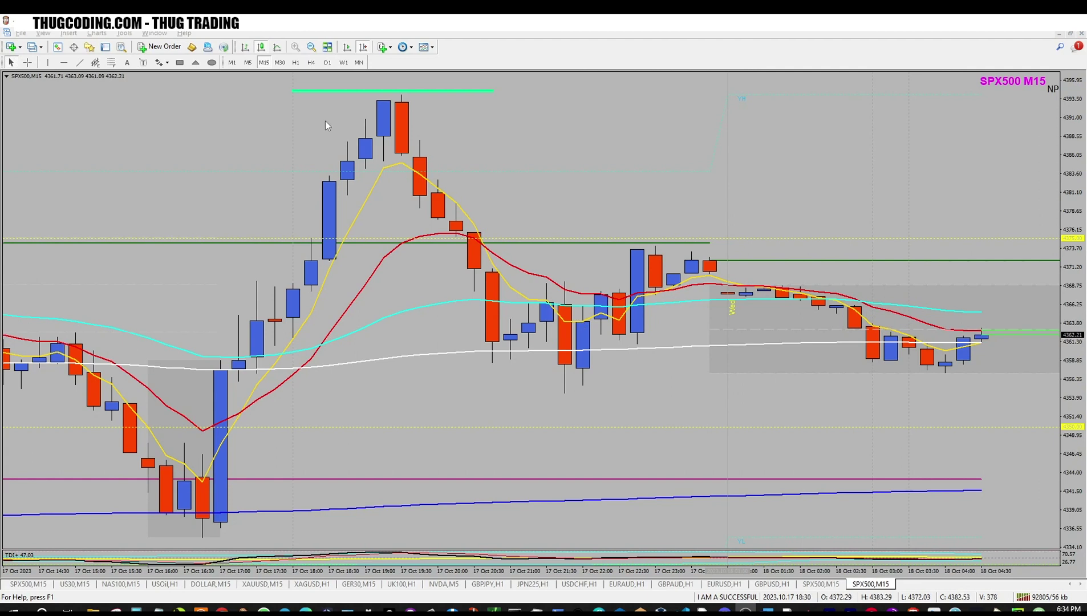
click(824, 584)
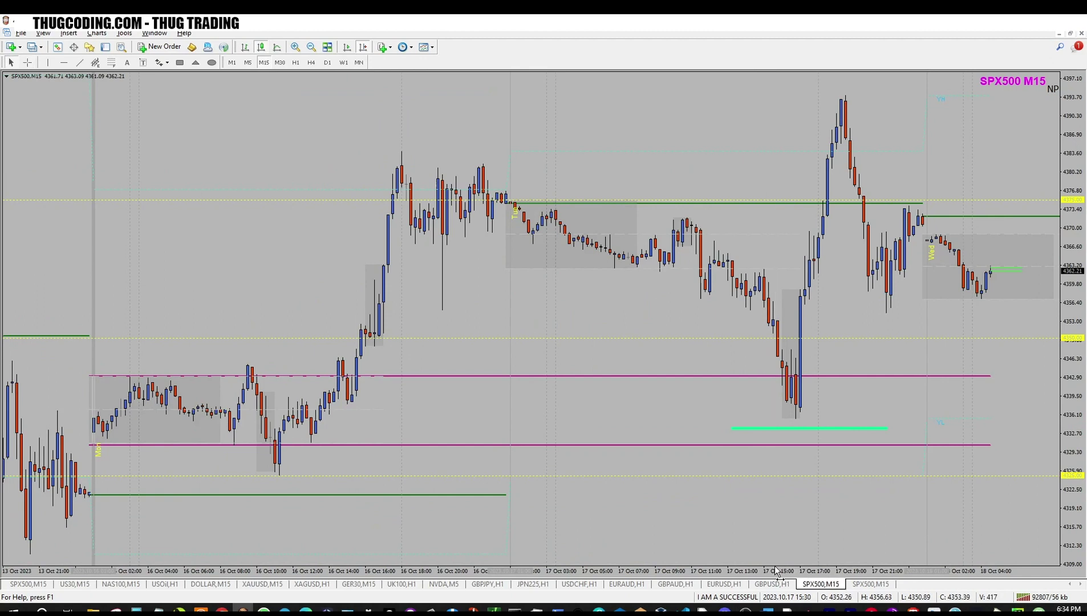
drag(782, 570, 792, 566)
drag(847, 480, 366, 498)
scroll(615, 425, down, 5)
scroll(800, 412, down, 10)
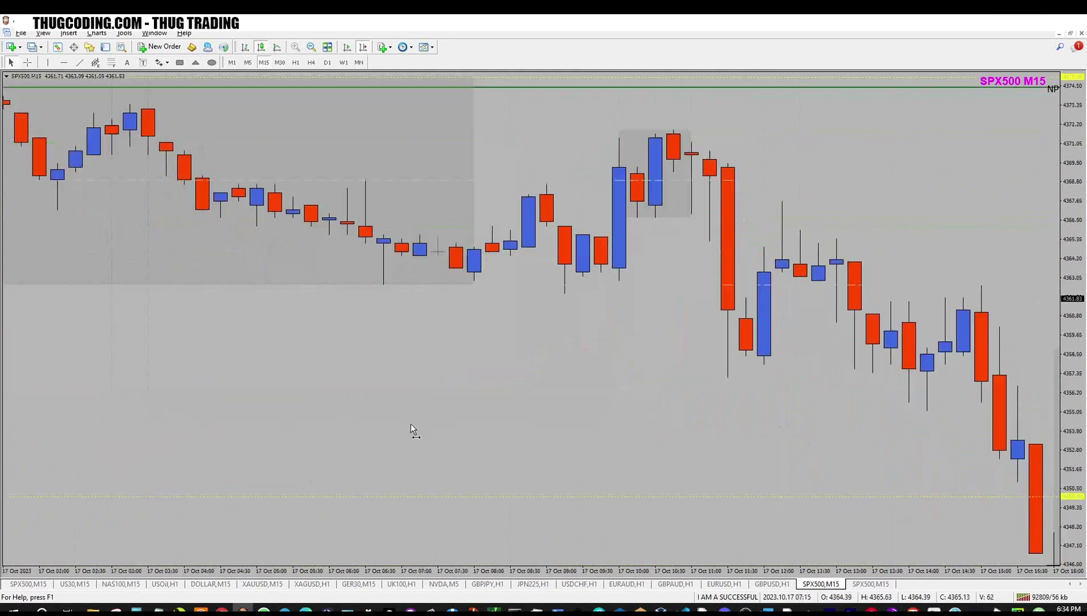
scroll(776, 428, down, 6)
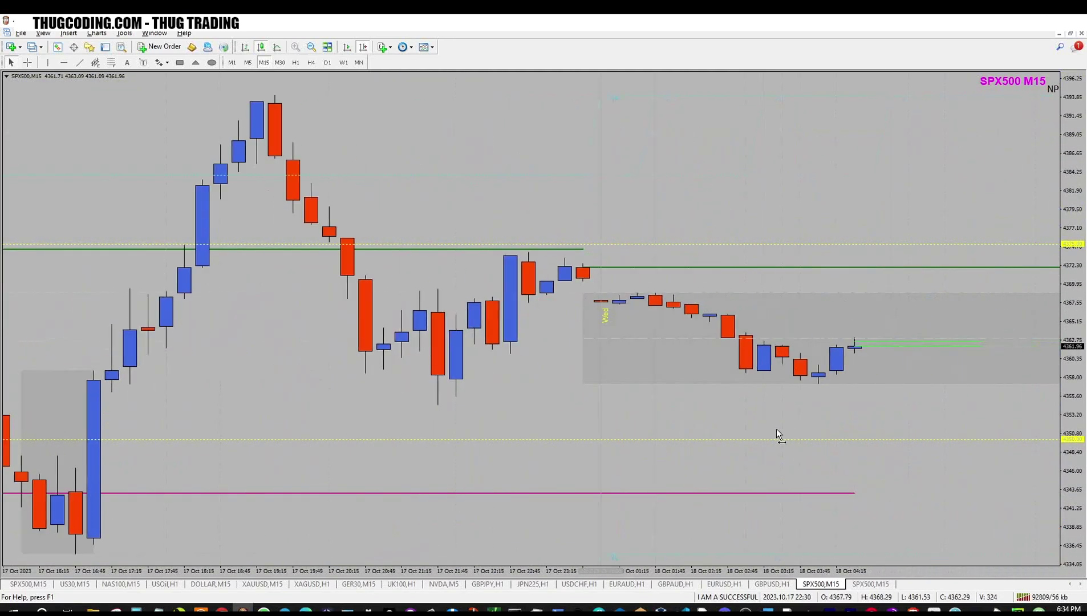
scroll(780, 427, up, 4)
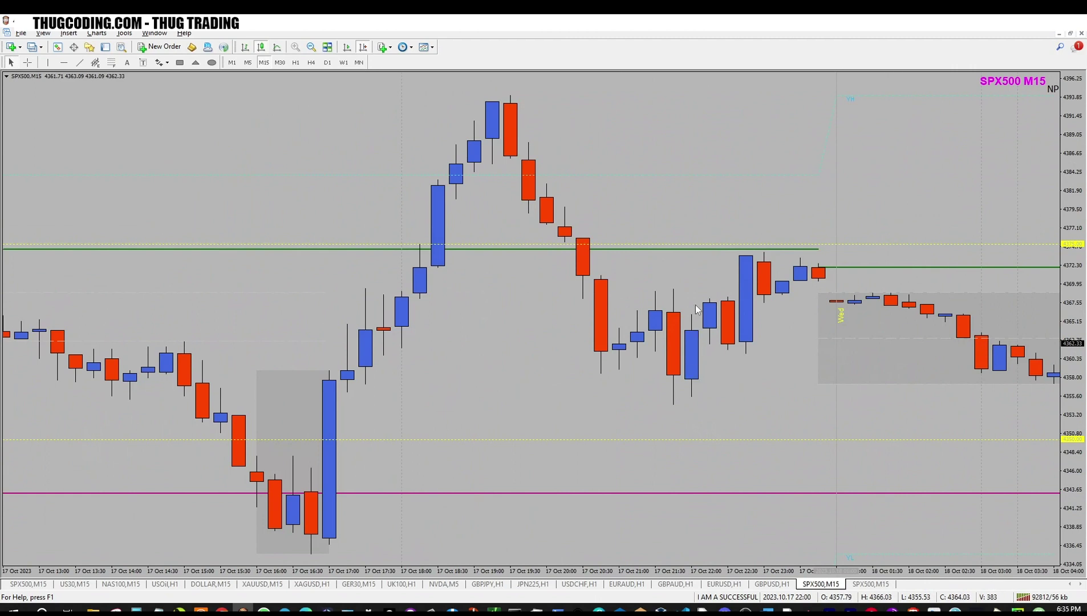
scroll(729, 396, down, 4)
scroll(724, 397, up, 2)
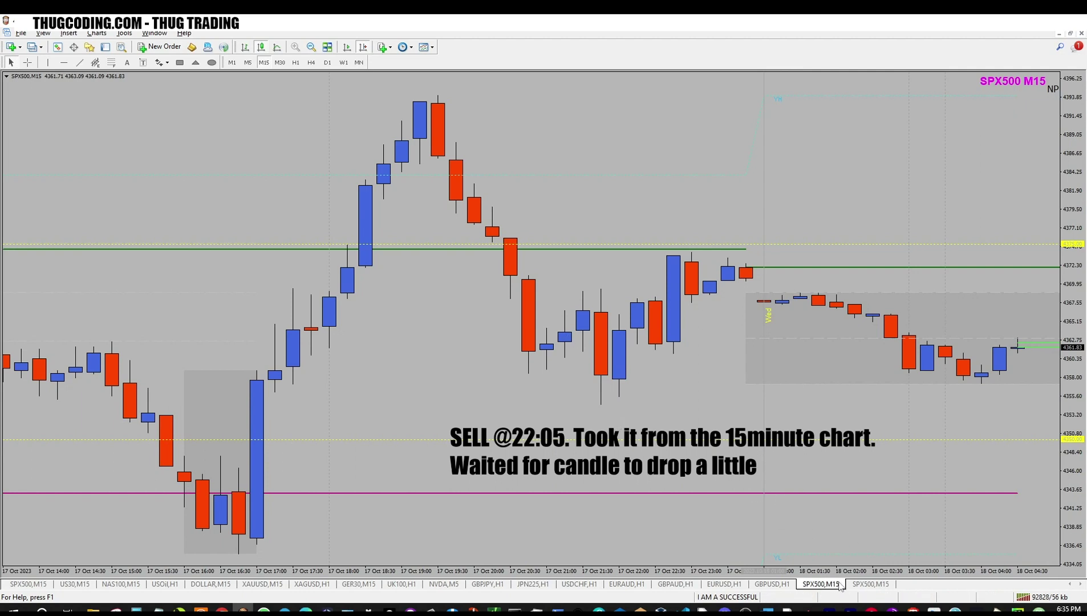
On the SPX500 M15 moving-average chart, draw a level green line under the 21:30 swing low.
click(870, 584)
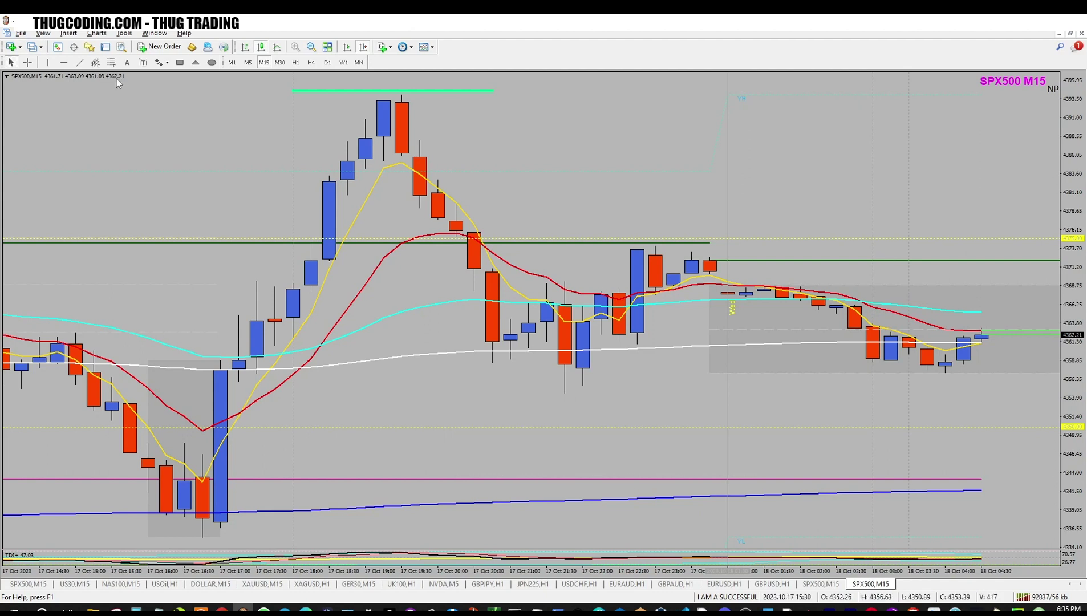
click(80, 62)
drag(510, 392, 657, 393)
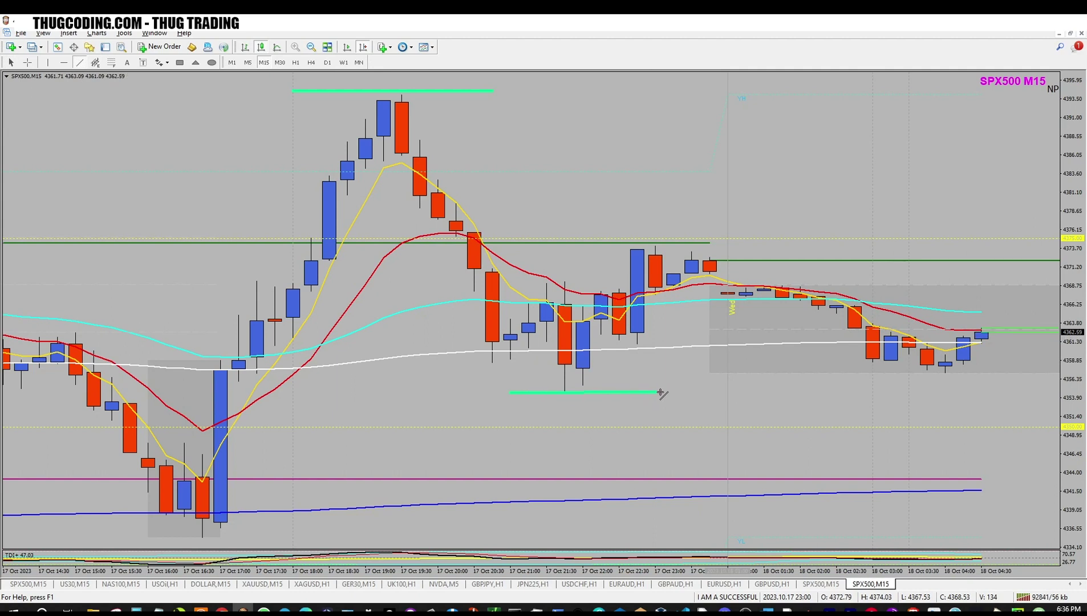
drag(660, 392, 660, 394)
Switch the chart to M1 and move forward through the 15:30–18:09 candles.
click(232, 62)
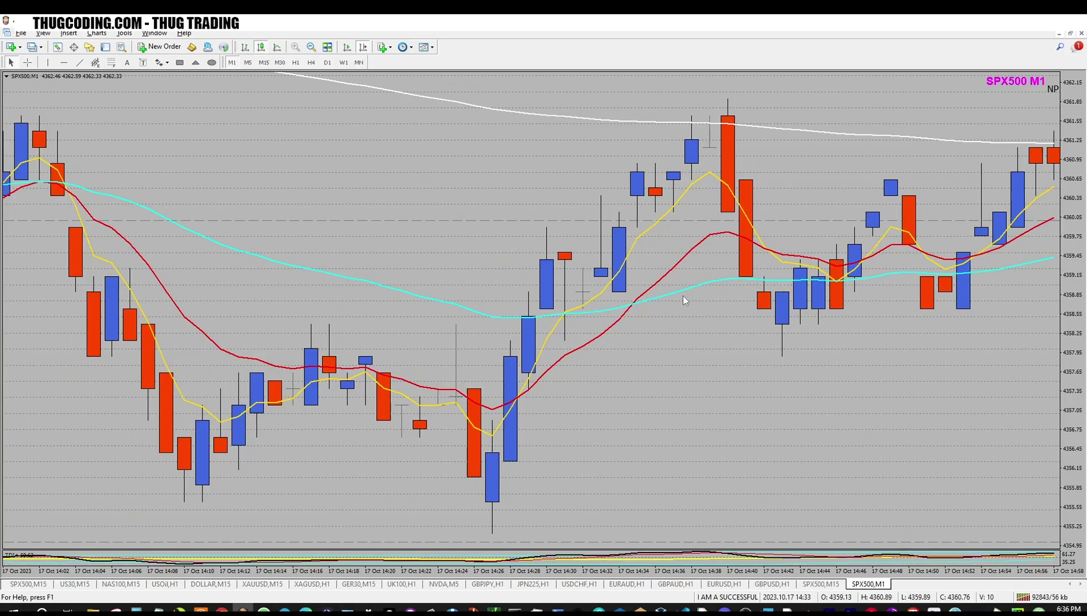
drag(817, 402, 296, 399)
drag(799, 457, 634, 456)
mouse_move(799, 383)
mouse_down()
mouse_move(731, 361)
mouse_move(272, 369)
mouse_up()
drag(863, 349, 301, 341)
drag(696, 345, 464, 351)
Advance to the late-evening bars, zoom out, and step back slightly to show the low.
drag(880, 378, 155, 348)
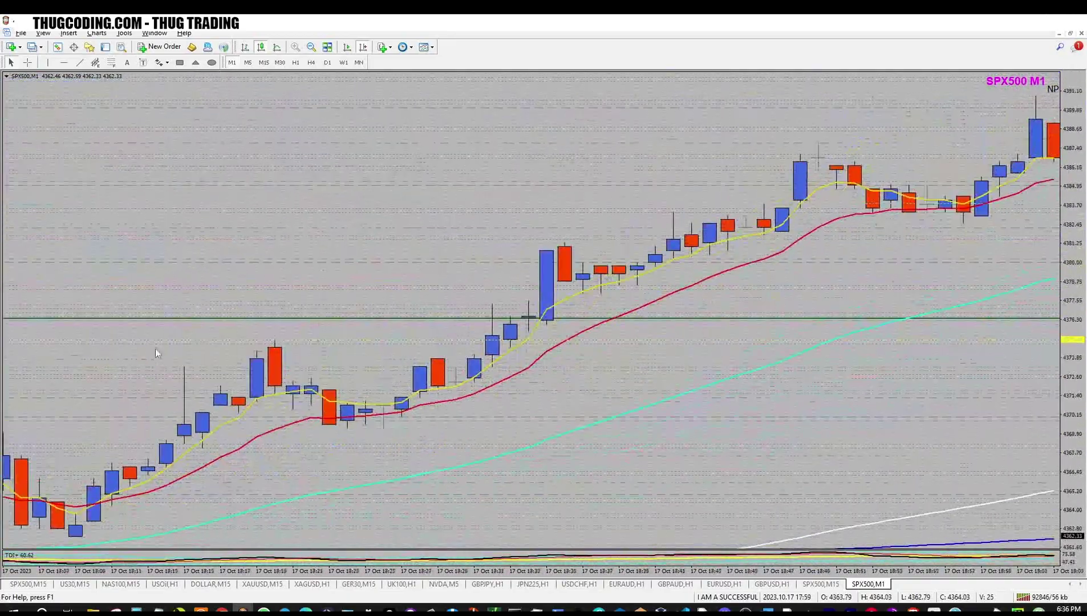
drag(779, 306, 285, 337)
drag(946, 353, 766, 359)
drag(910, 423, 62, 365)
drag(939, 413, 63, 331)
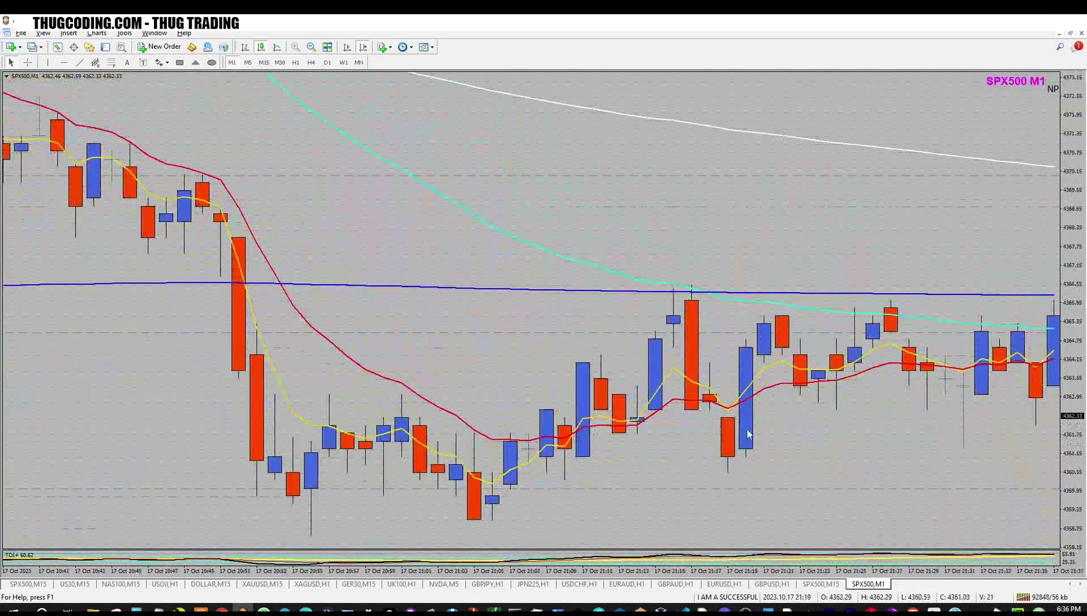
drag(854, 444, 68, 409)
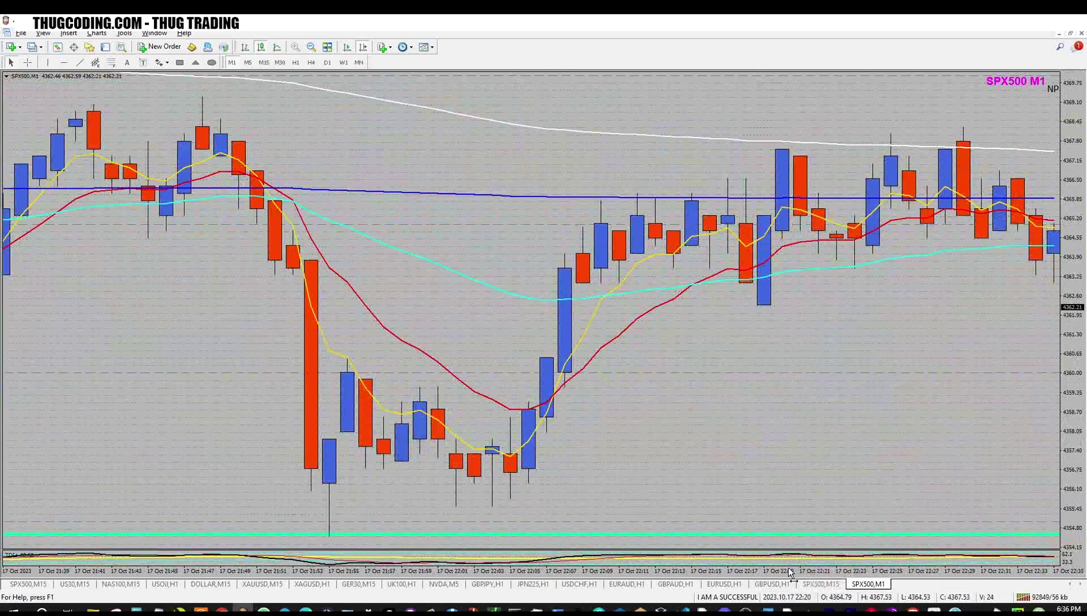
key(minus)
key(minus)
drag(356, 425, 662, 417)
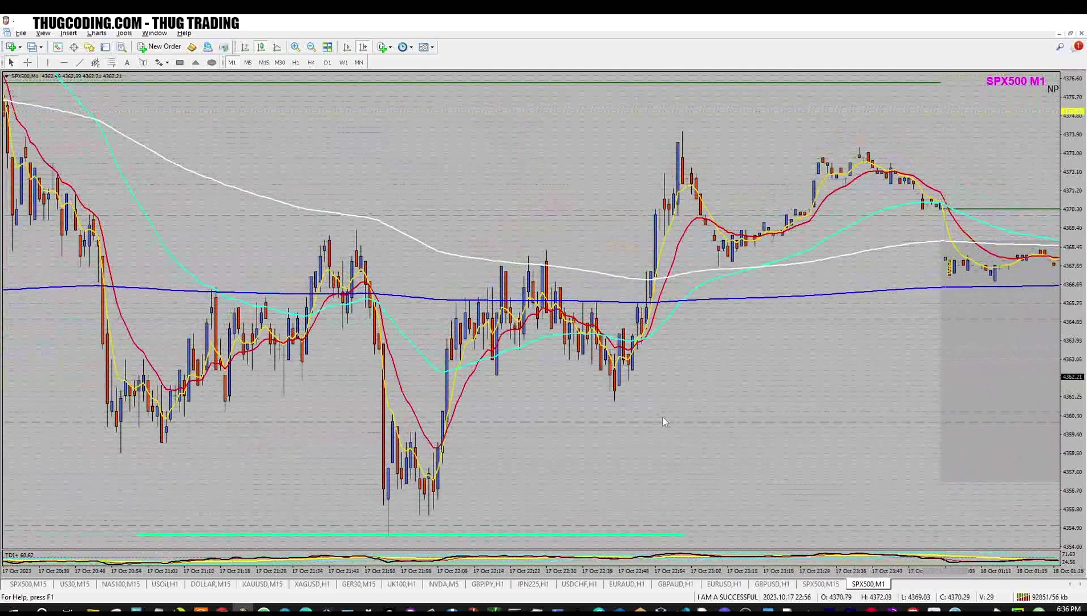
click(821, 584)
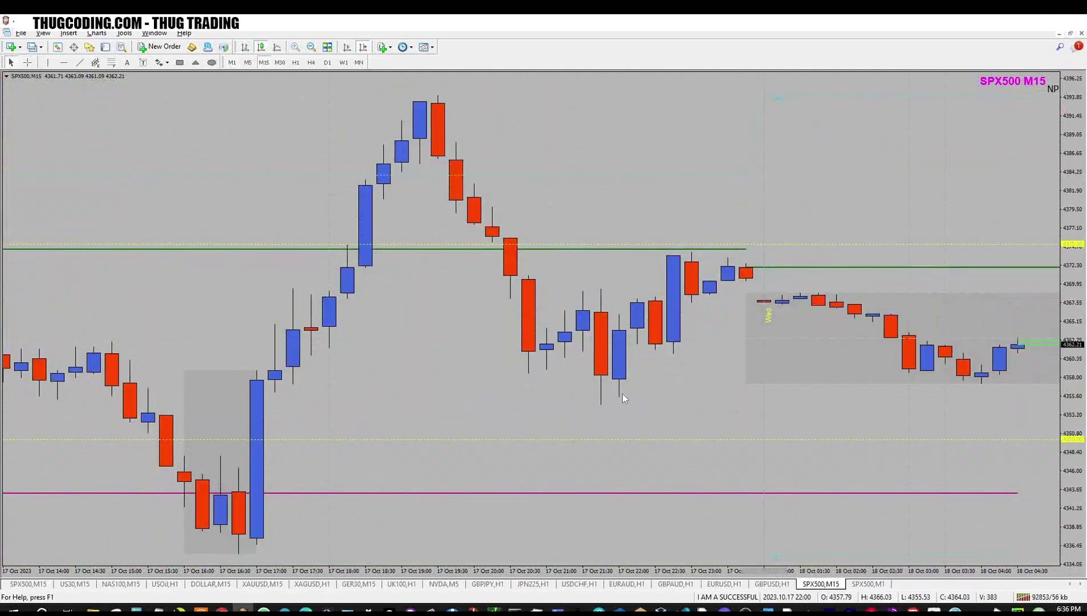
scroll(664, 416, up, 3)
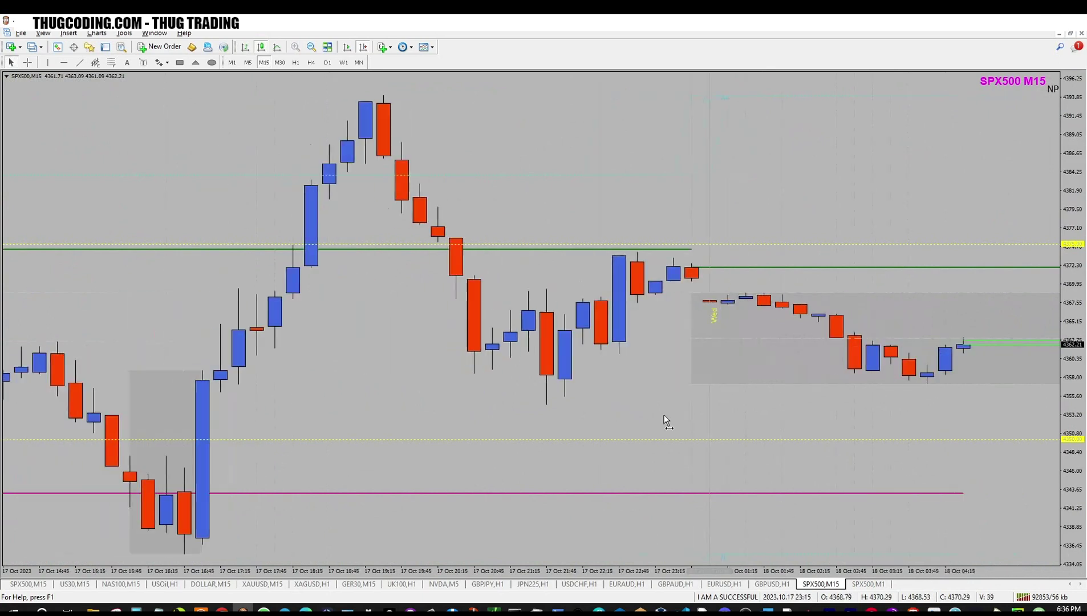
click(866, 585)
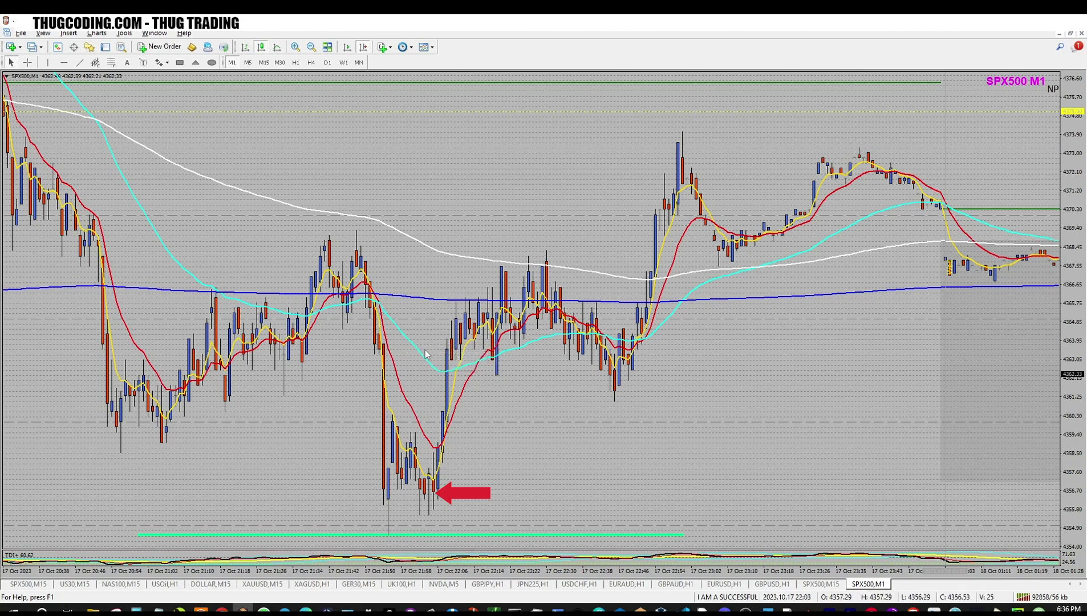
click(821, 583)
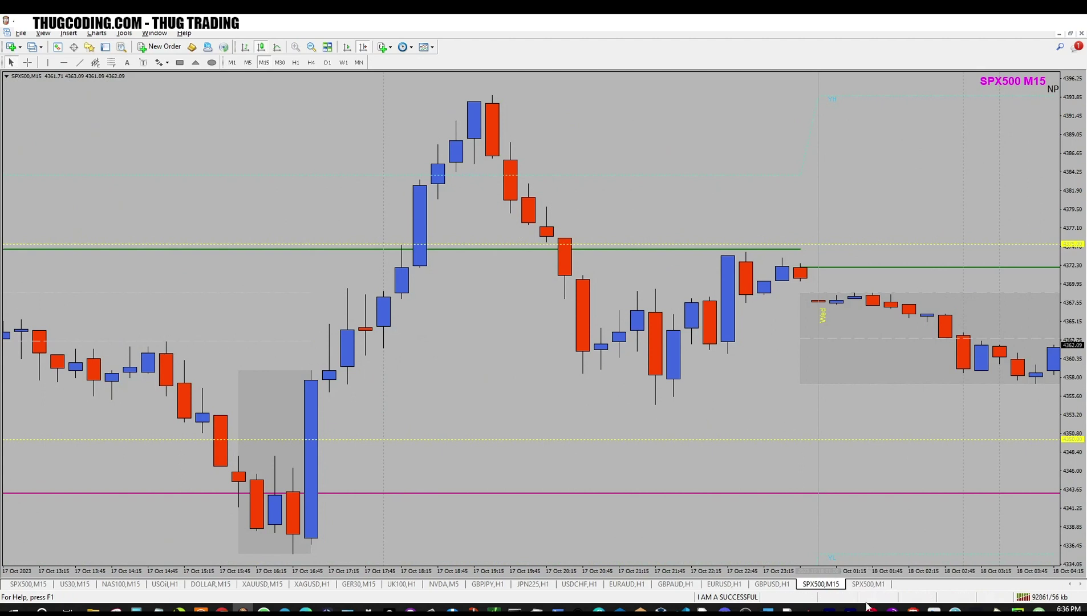
click(866, 585)
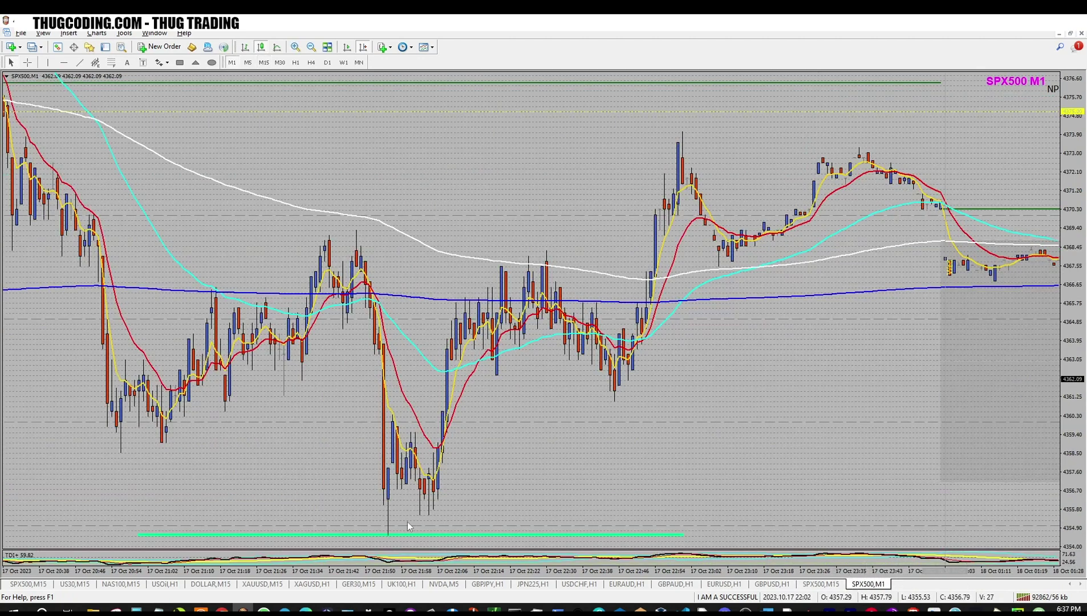
scroll(496, 504, up, 4)
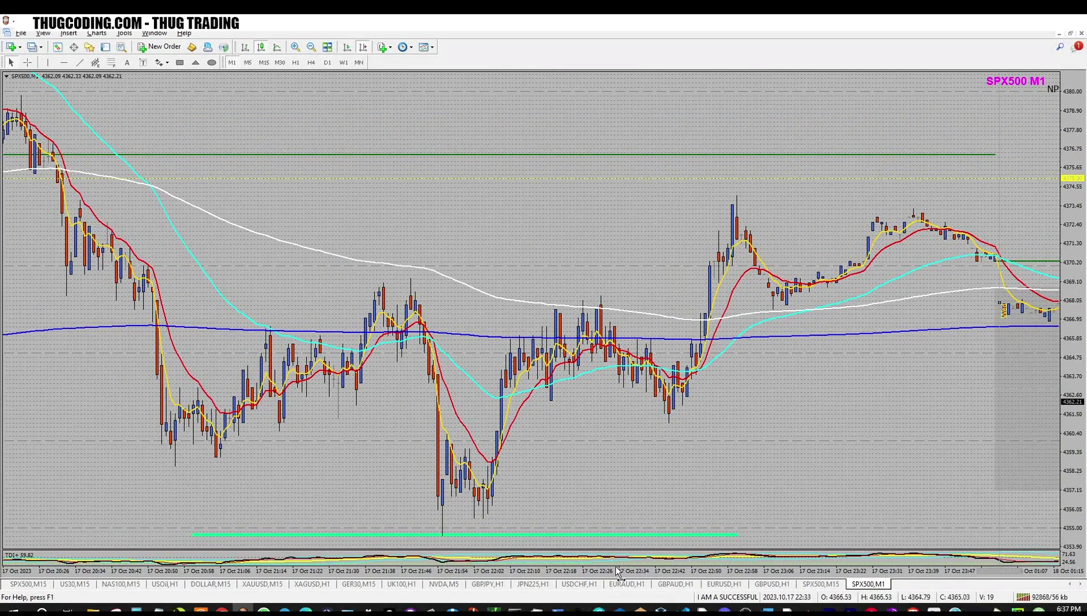
Compress the M1 time scale so the whole evening session fits on screen.
drag(616, 566, 513, 568)
drag(485, 457, 719, 421)
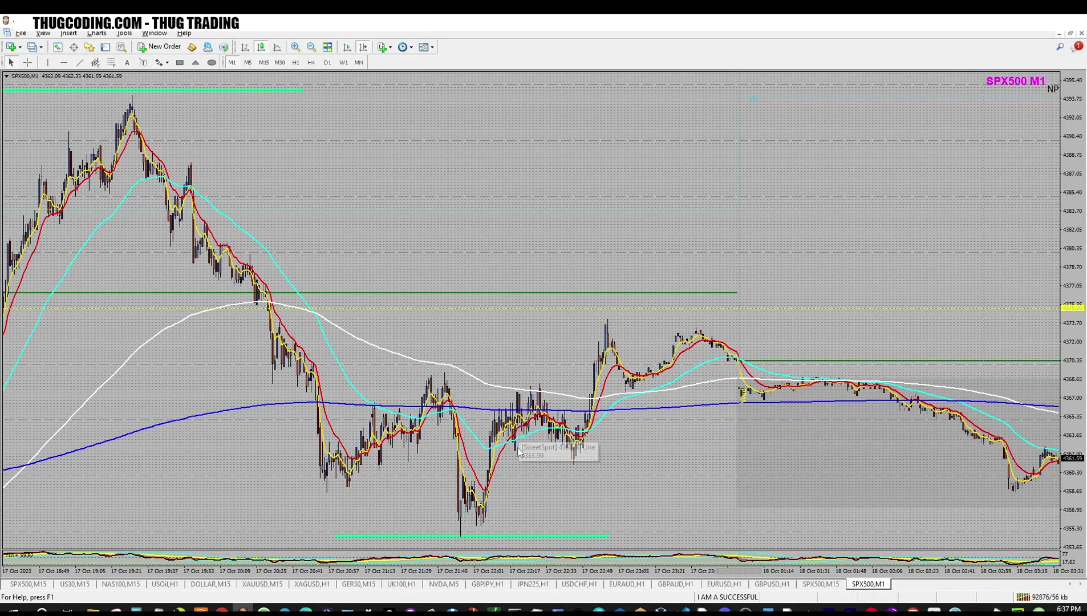
mouse_move(499, 446)
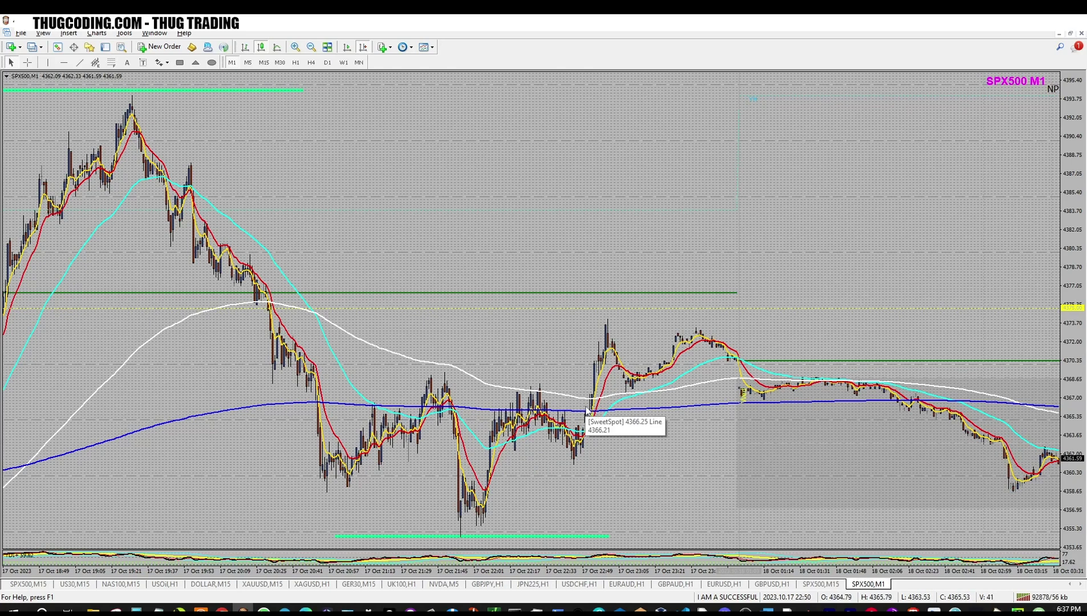
mouse_move(590, 404)
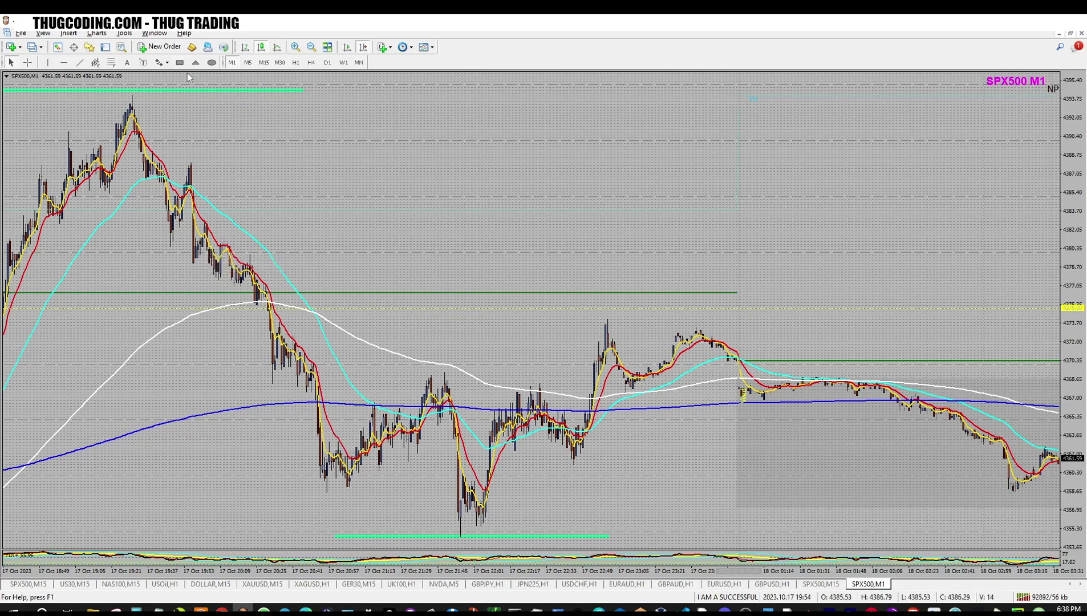
Draw white boxes under the first swing low and the lows near 21:45 and 22:30.
drag(348, 486, 380, 502)
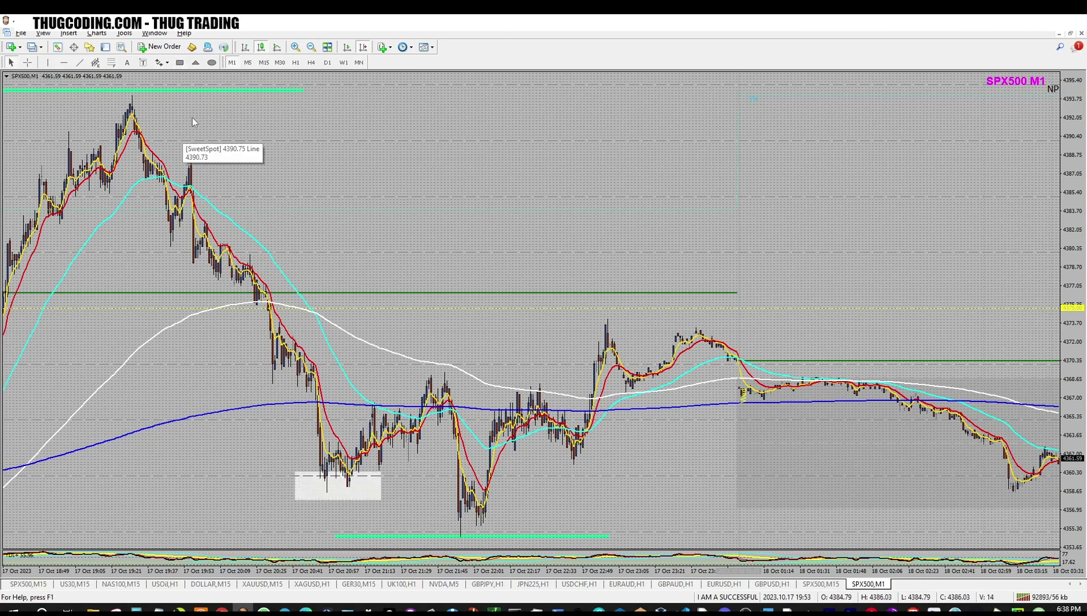
click(179, 63)
drag(447, 500, 511, 533)
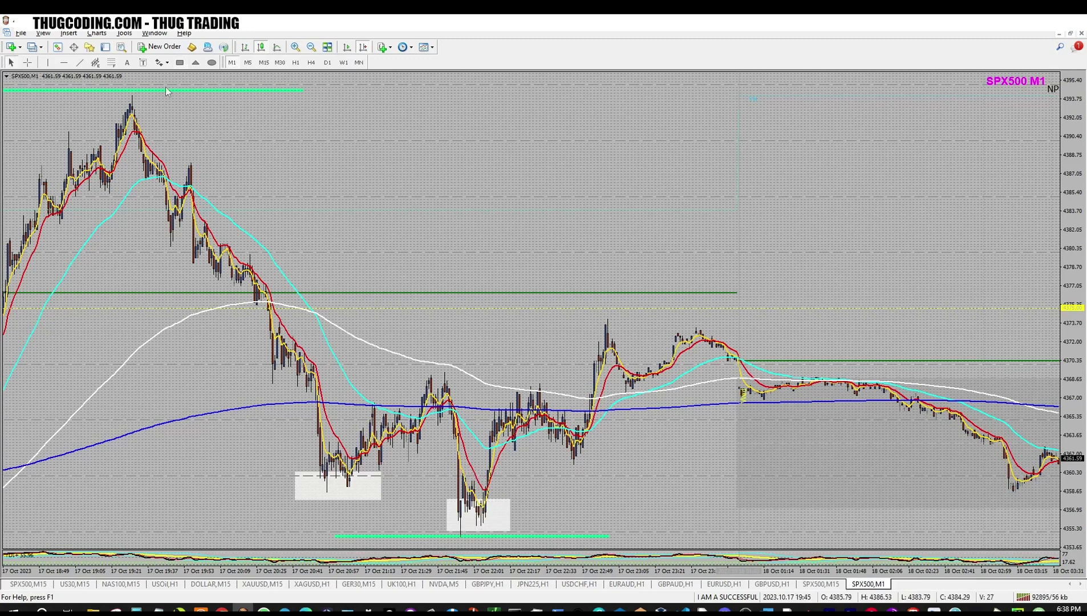
click(181, 62)
drag(533, 454, 612, 482)
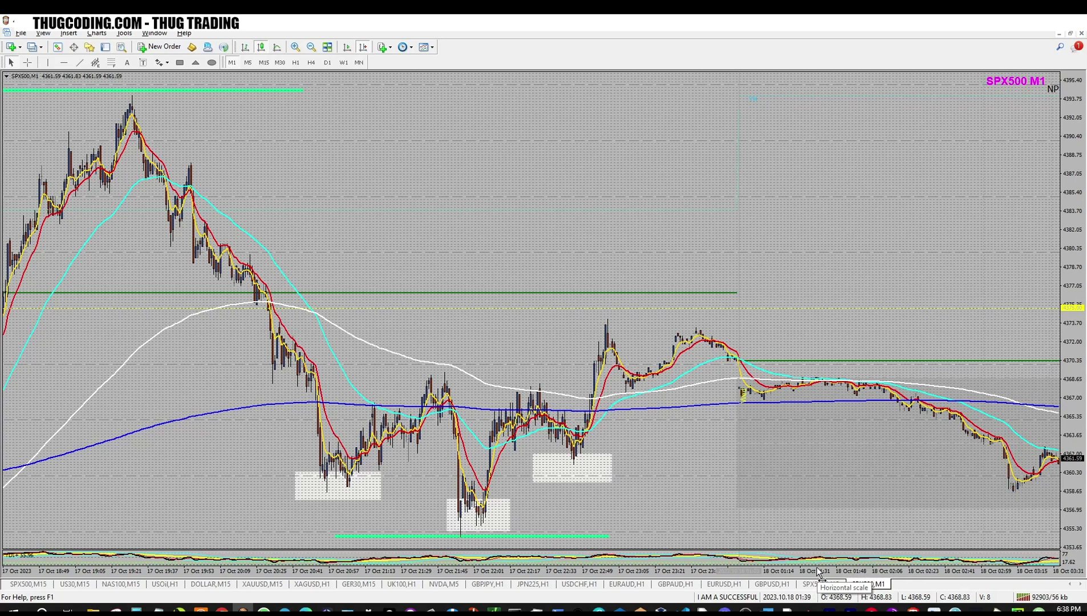
Compress the M1 chart and switch to the SPX500 M15 chart.
drag(818, 572, 808, 563)
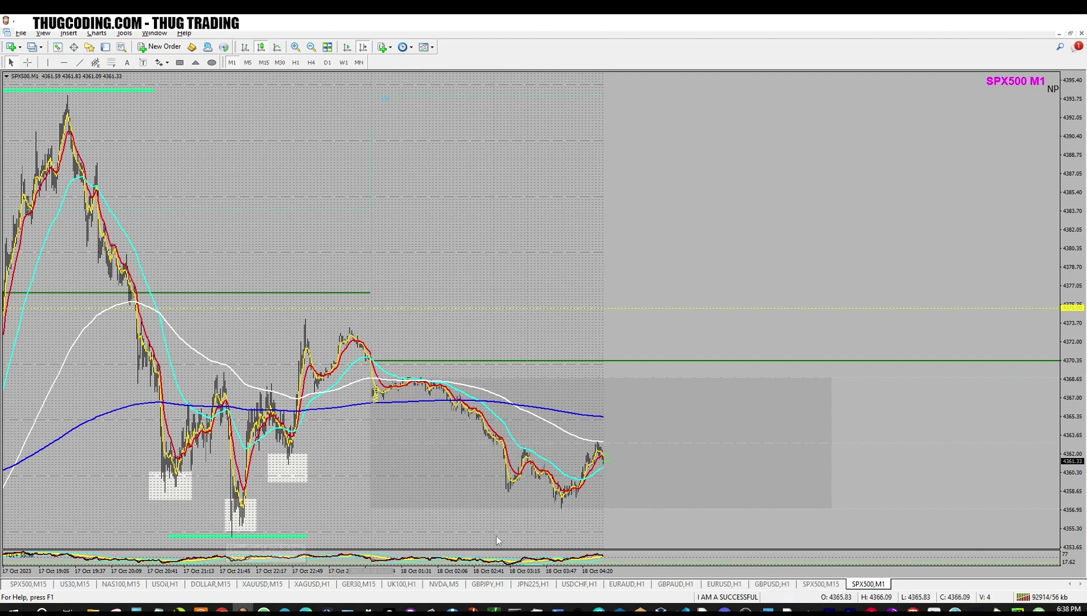
scroll(682, 266, up, 5)
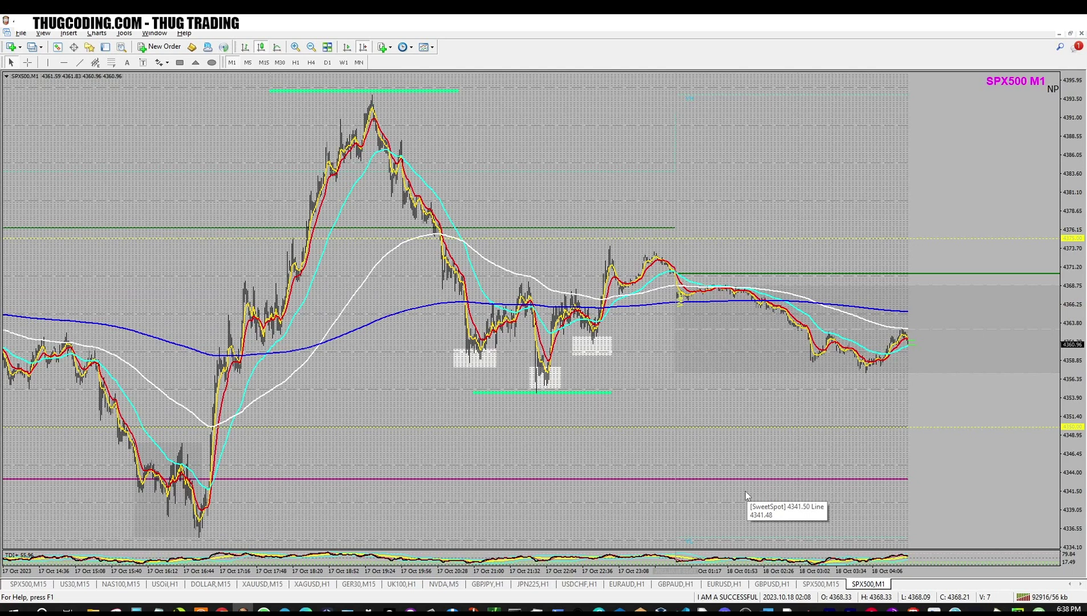
click(819, 584)
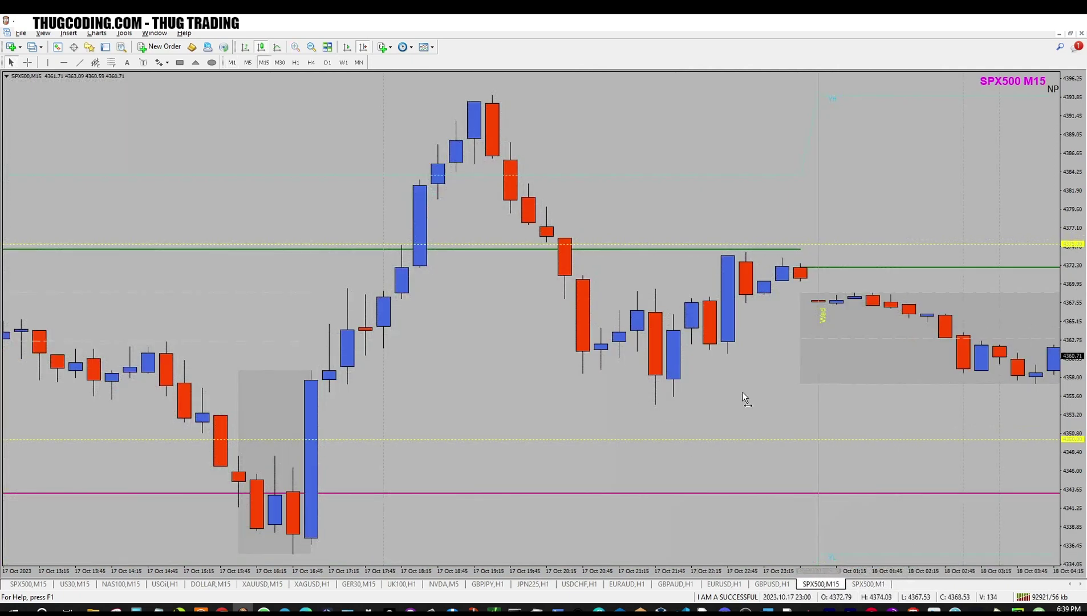
Box the first M15 swing low with a white rectangle and shift it under the low.
scroll(743, 393, down, 3)
scroll(737, 393, up, 2)
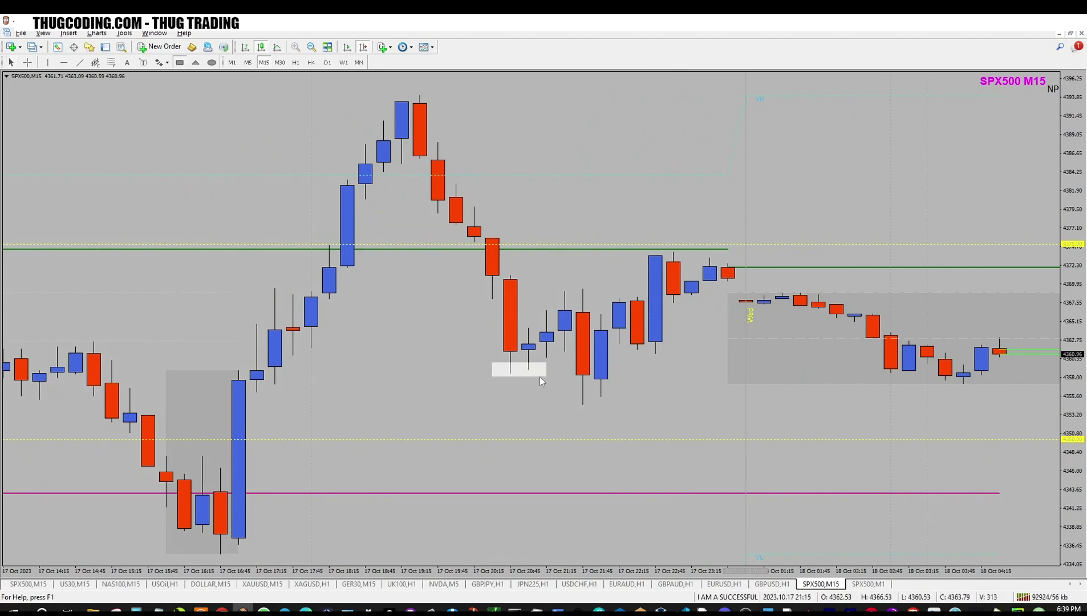
click(180, 62)
drag(582, 396, 619, 407)
double_click(601, 403)
mouse_move(601, 403)
mouse_down()
mouse_move(585, 403)
mouse_move(614, 414)
mouse_up()
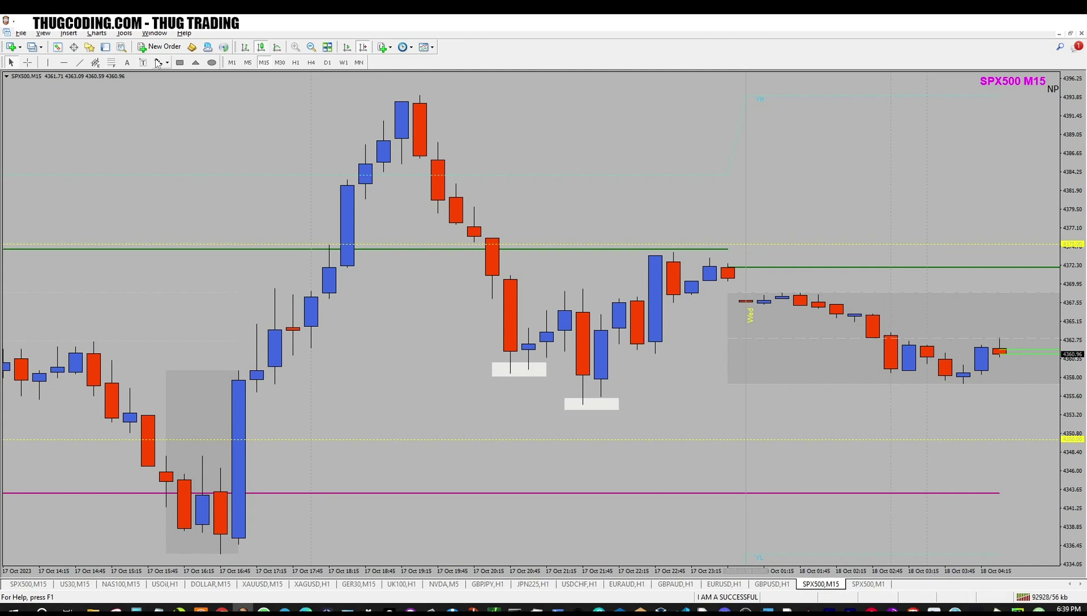
Box the next M15 swing low in white and return to the SPX500 M1 chart.
click(180, 62)
drag(618, 343, 674, 358)
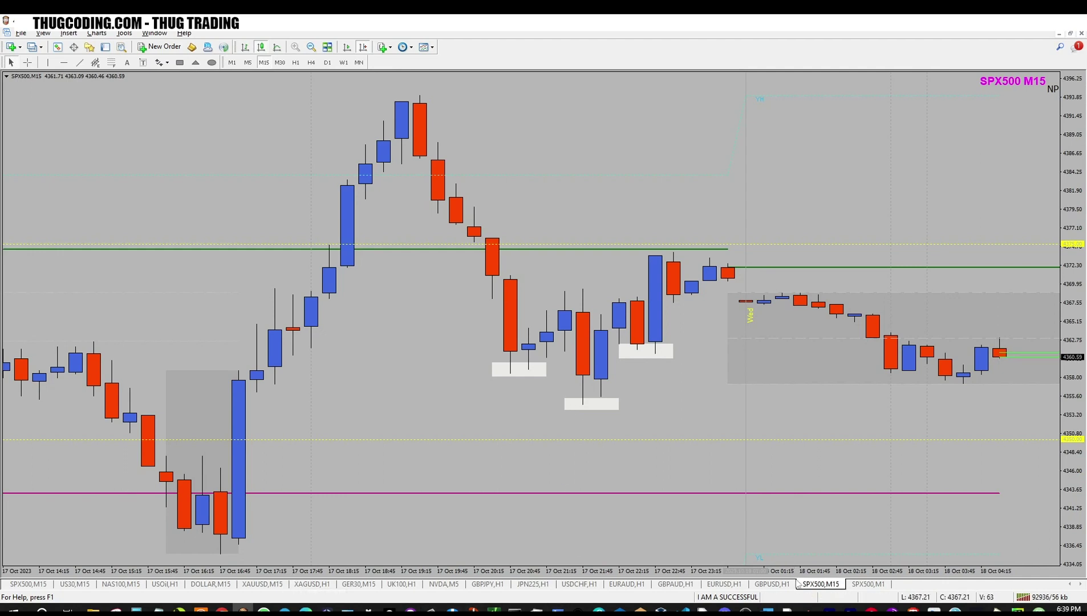
click(868, 583)
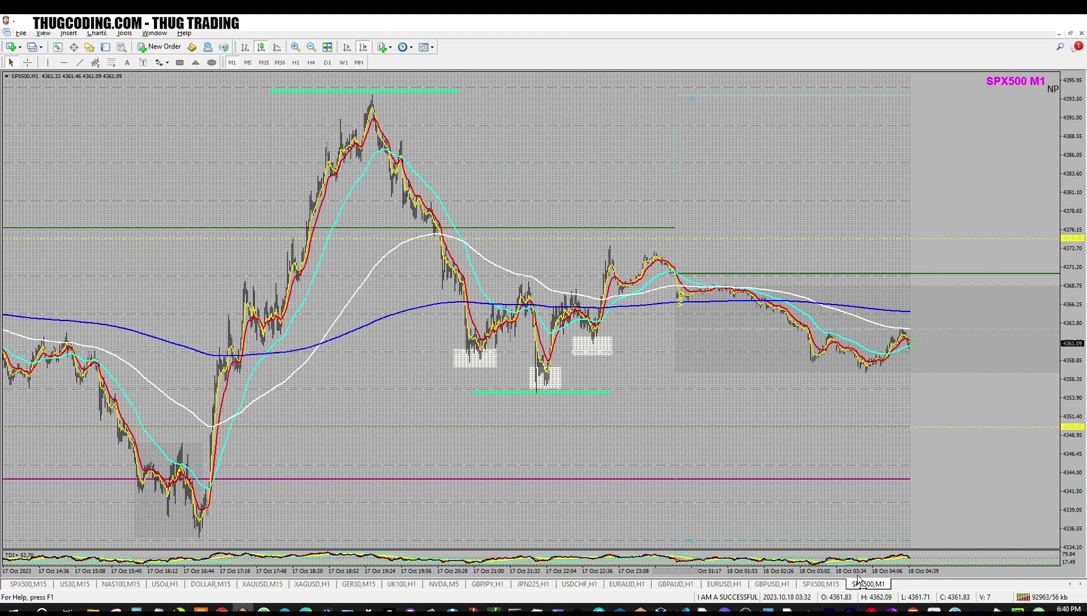
Delete the white rectangles from the SPX500 M15 chart.
click(820, 583)
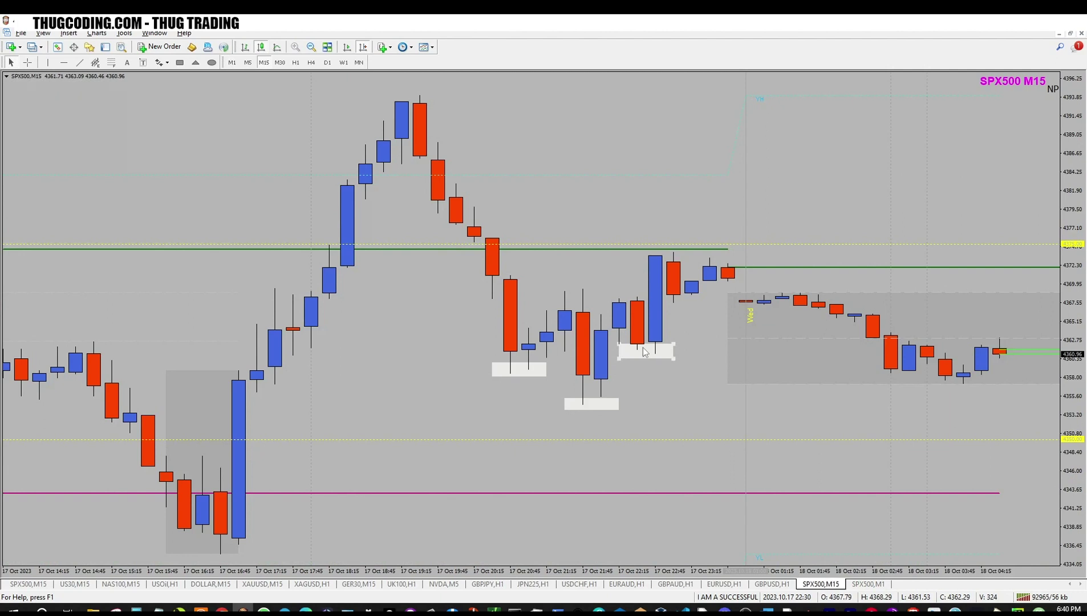
double_click(614, 404)
key(Delete)
double_click(521, 374)
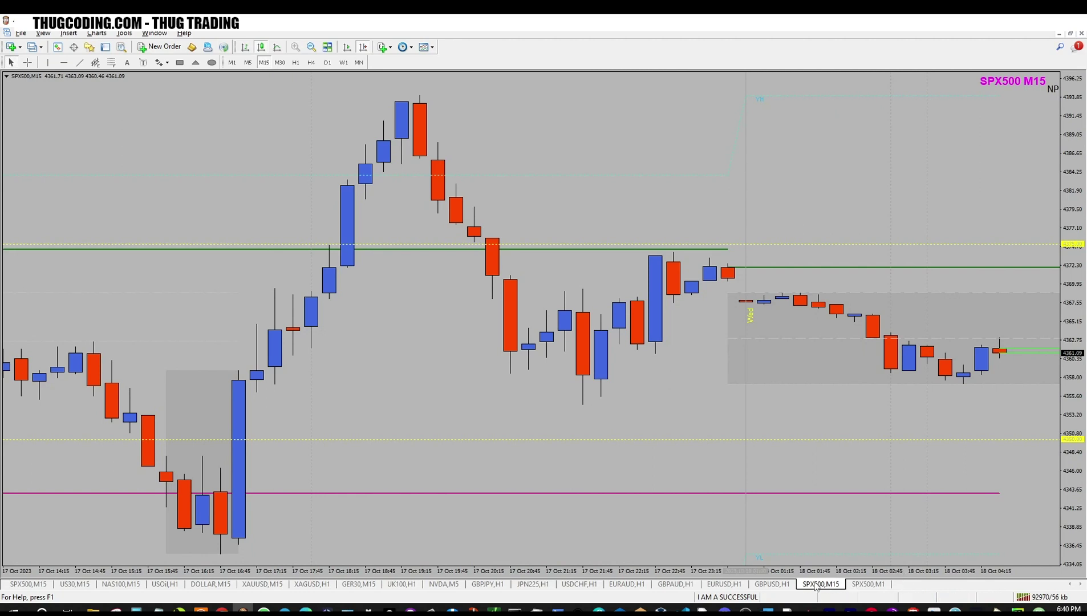
Remove the lower green horizontal line from the SPX500 M1 chart and zoom in to enlarge its bars.
click(877, 582)
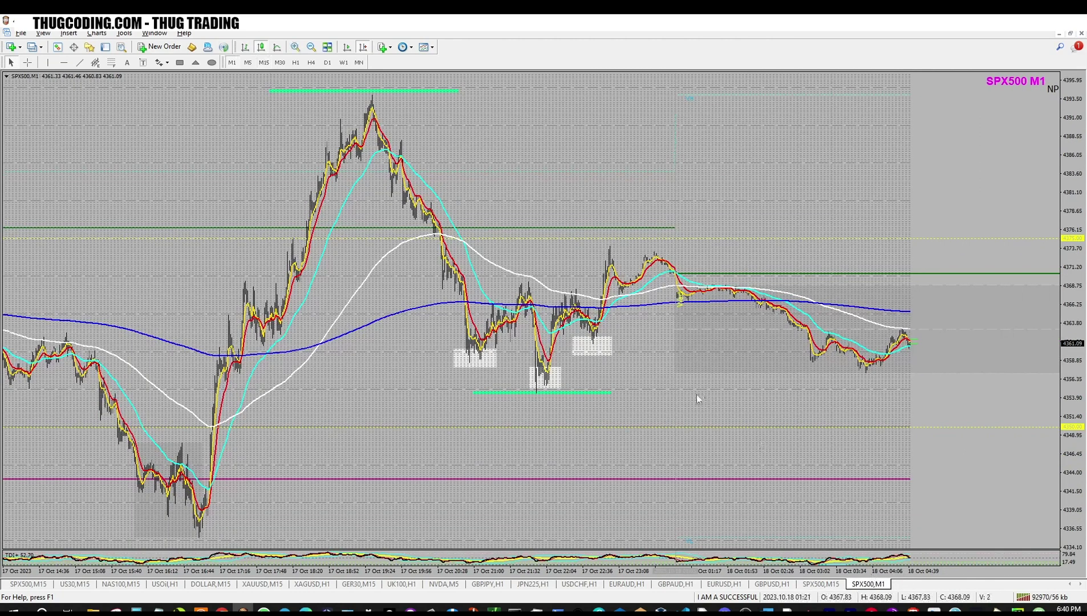
double_click(590, 393)
key(Delete)
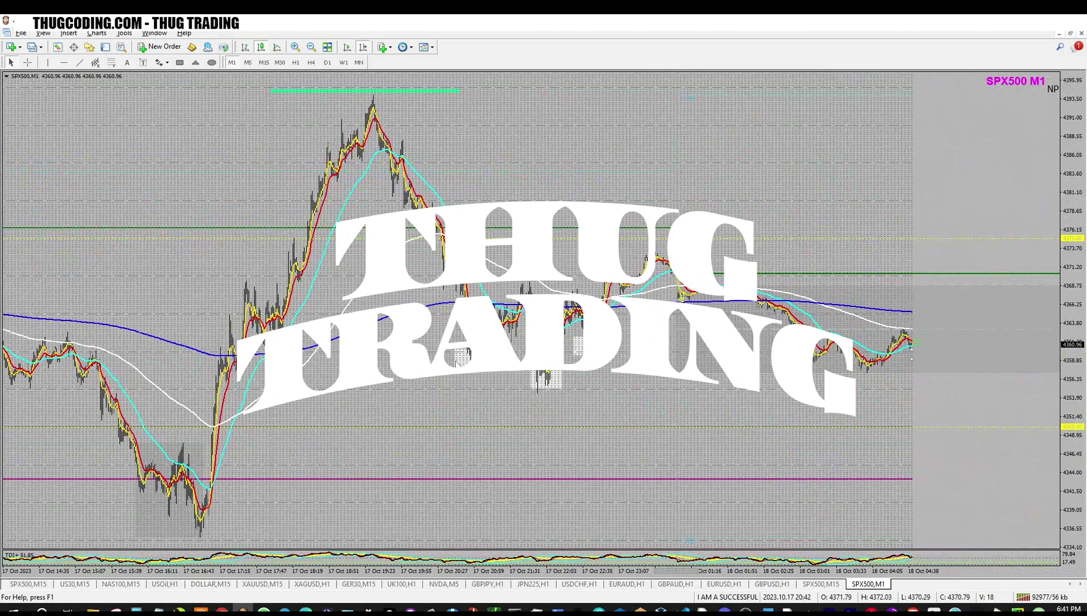
click(295, 47)
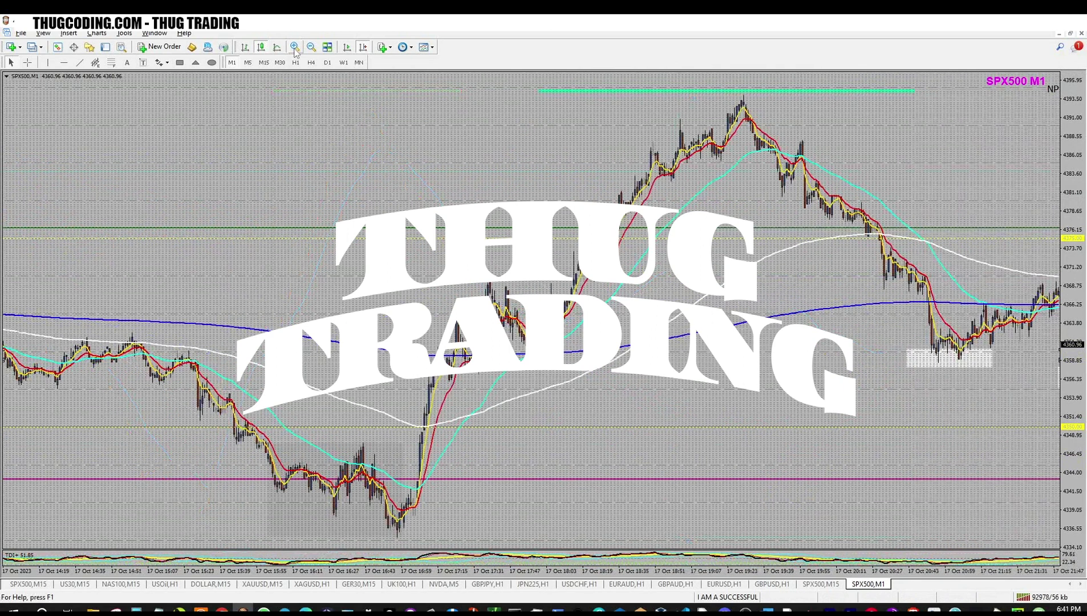